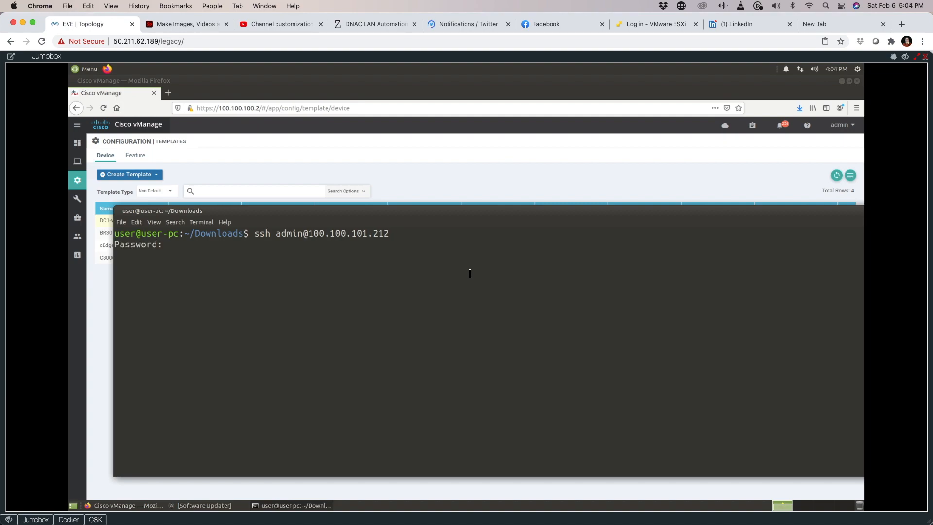
Step: Log in to C8KV-1 and run 'show ip int bri | ex ass', showing GigabitEthernet1 at 100.100.101.212 up/up
key(Return)
text(show ip int bri |  )
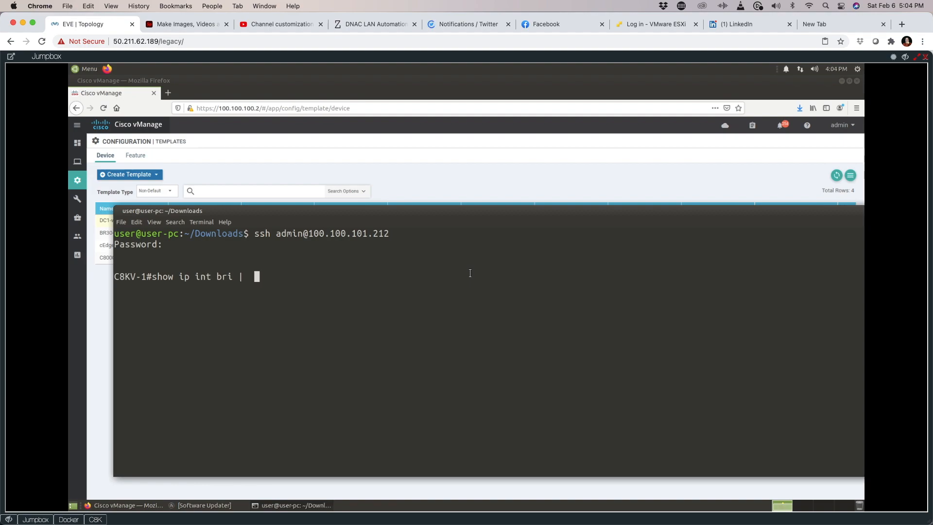
text(ex ass)
key(Return)
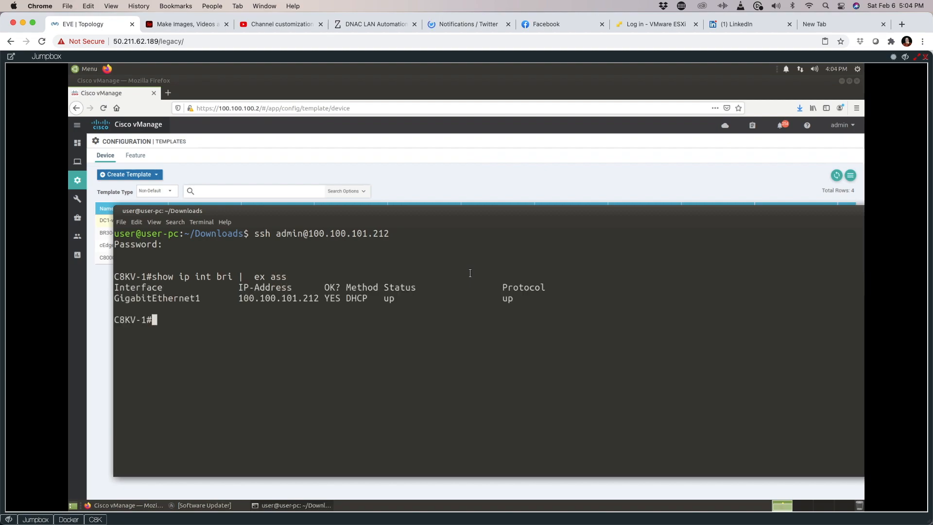
drag(233, 297, 508, 301)
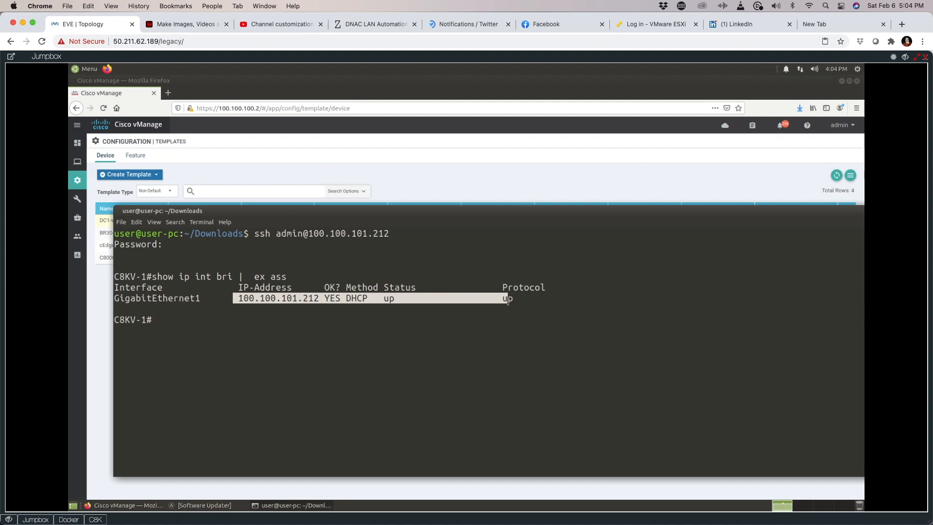
text(ping 8.8.8.8)
key(Return)
text(ping )
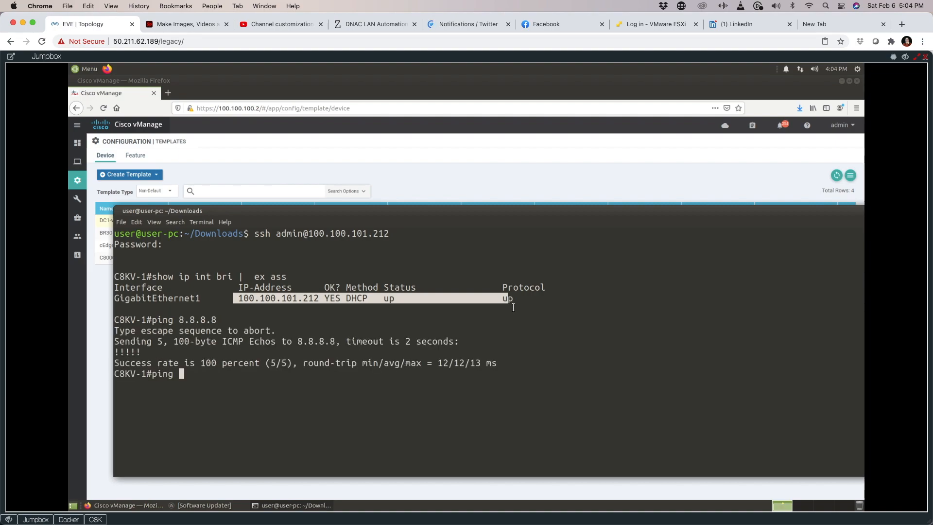
text(www.google.com)
key(Return)
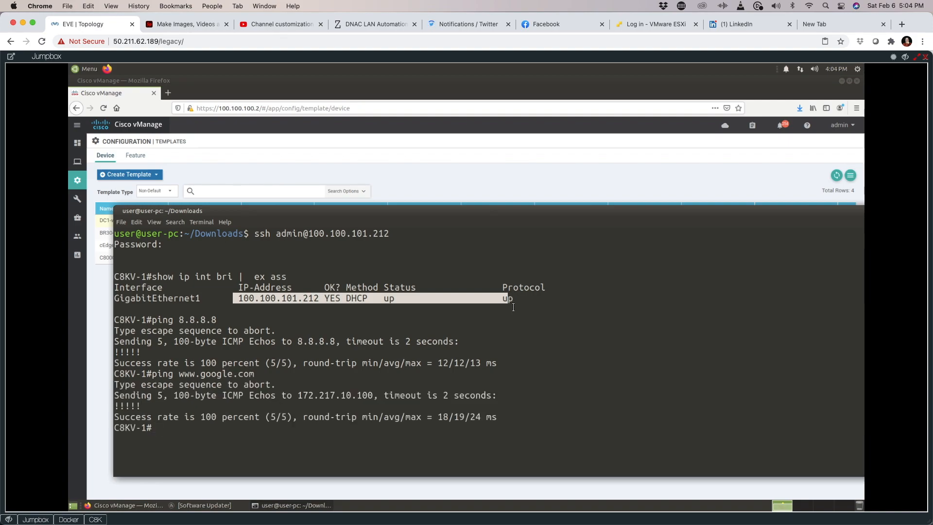
Step: Ping 100.100.100.2, 100.100.100.12 and 100.100.100.13 from the router
text(ping 100.100.100.2)
key(Return)
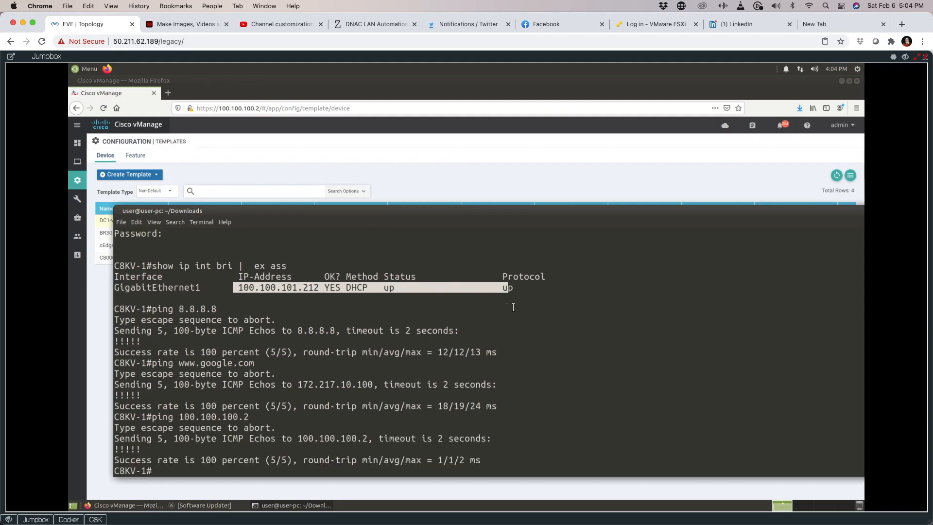
key(Up)
key(BackSpace)
text(12)
key(Return)
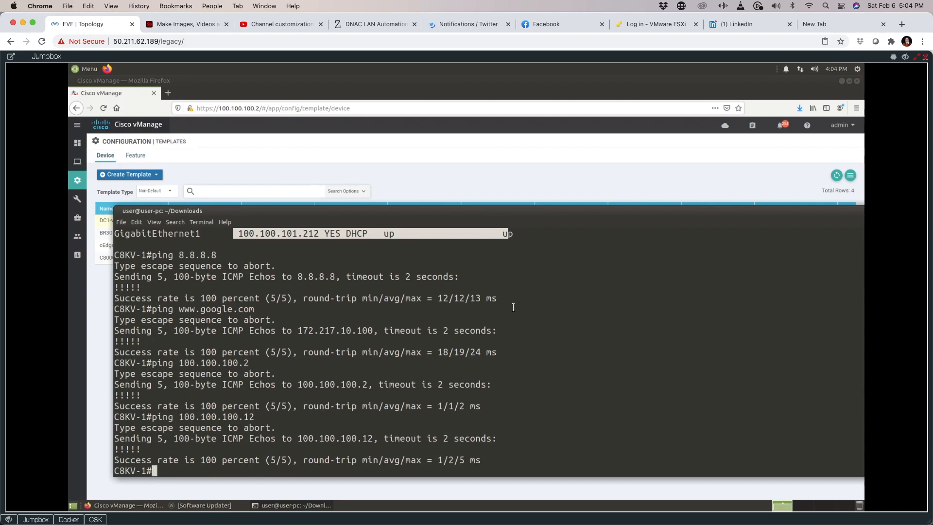
key(Up)
key(BackSpace)
text(3)
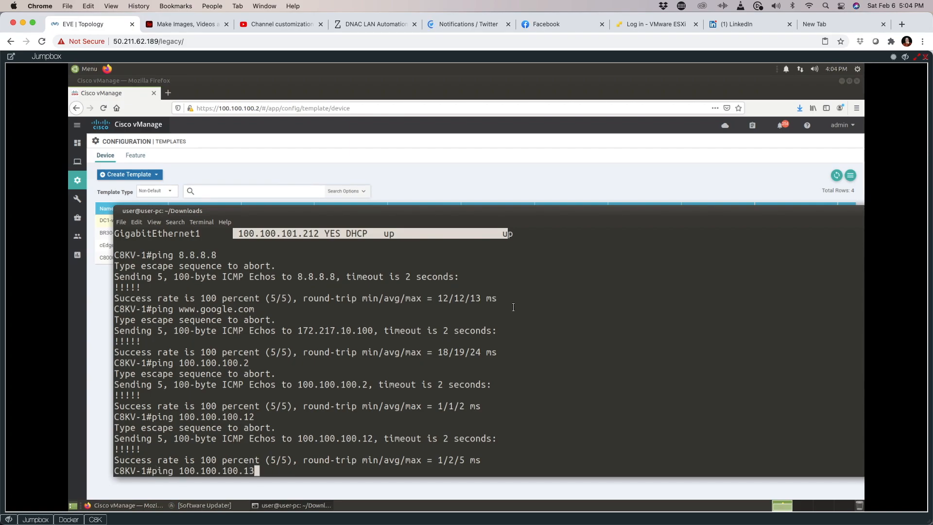
key(Return)
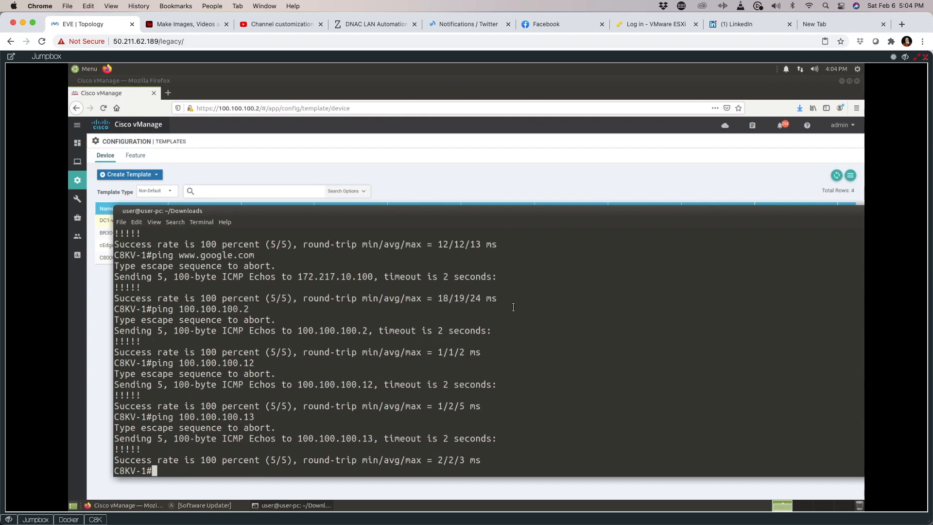
Step: Ping 100.100.100.3 and 100.100.100.4 from the router
key(Up)
key(BackSpace)
key(BackSpace)
text(3)
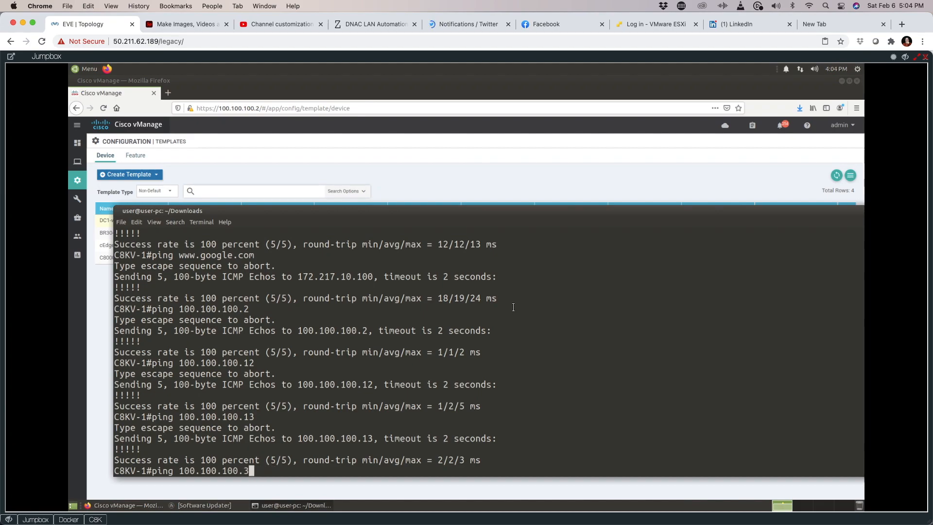
key(Return)
key(Up)
key(BackSpace)
text(4)
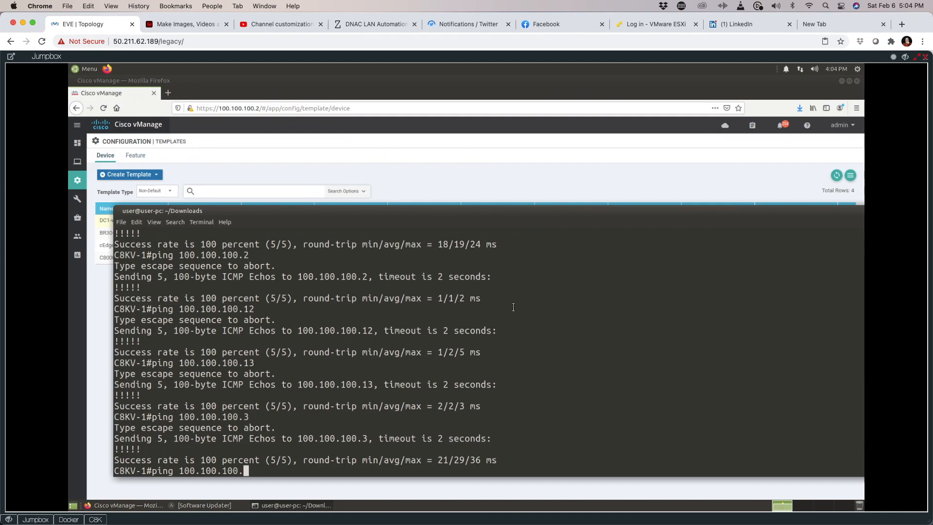
key(Return)
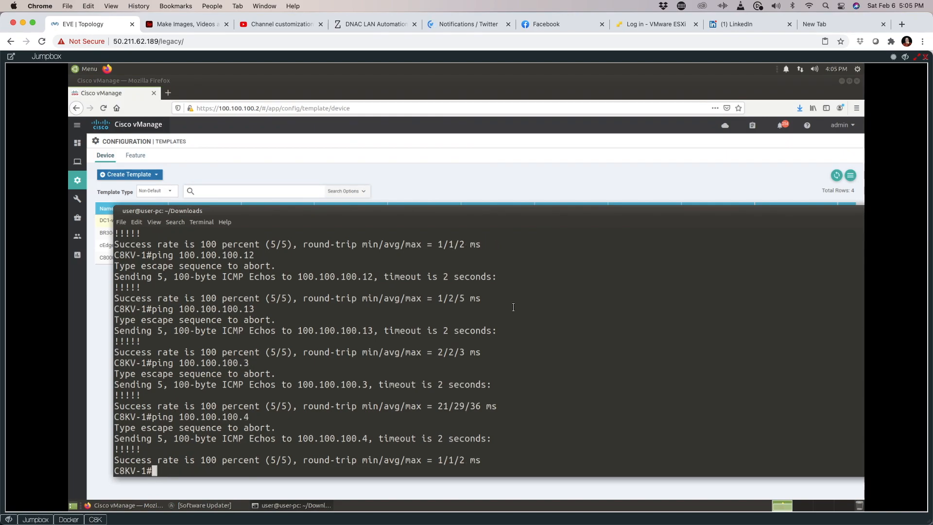
Step: Show the running configuration of GigabitEthernet1 and GigabitEthernet2, then close the Jumpbox console
text(show run int gigabitEthernet 1)
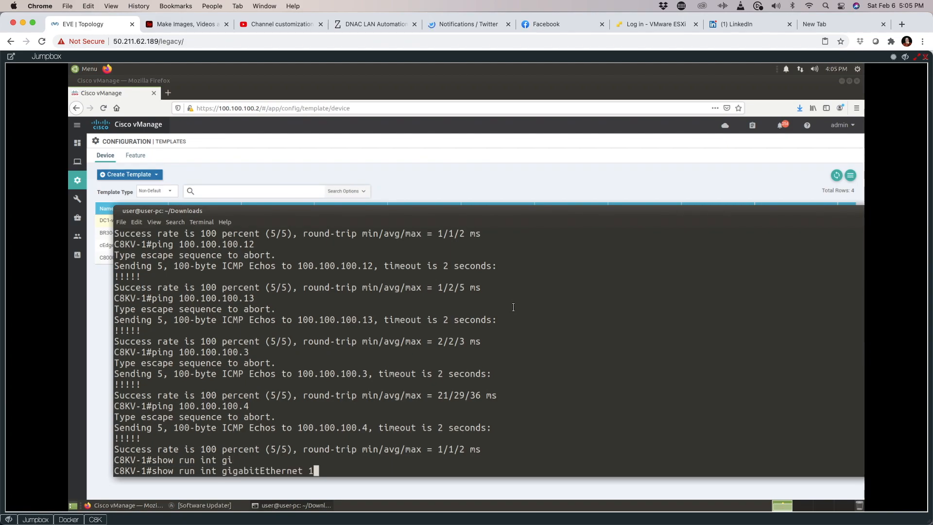
key(Return)
key(Up)
key(BackSpace)
text(2)
key(Return)
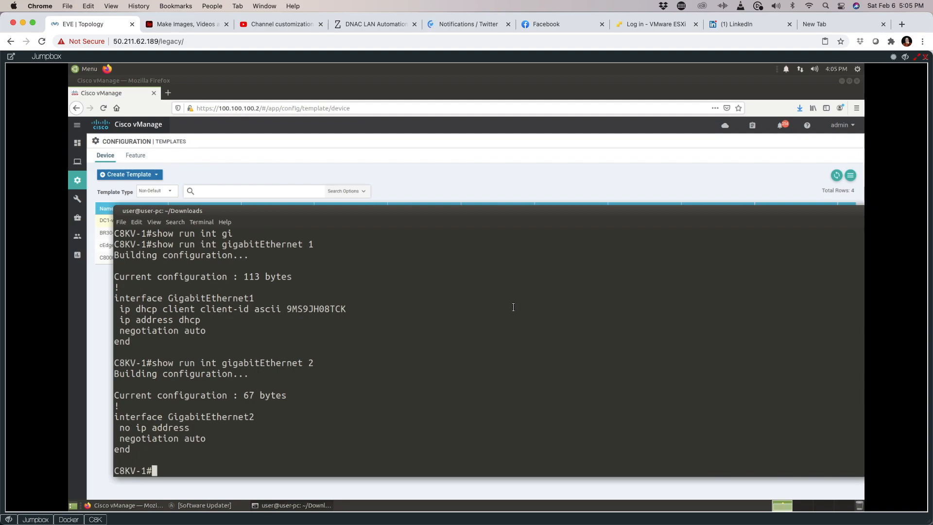
click(904, 58)
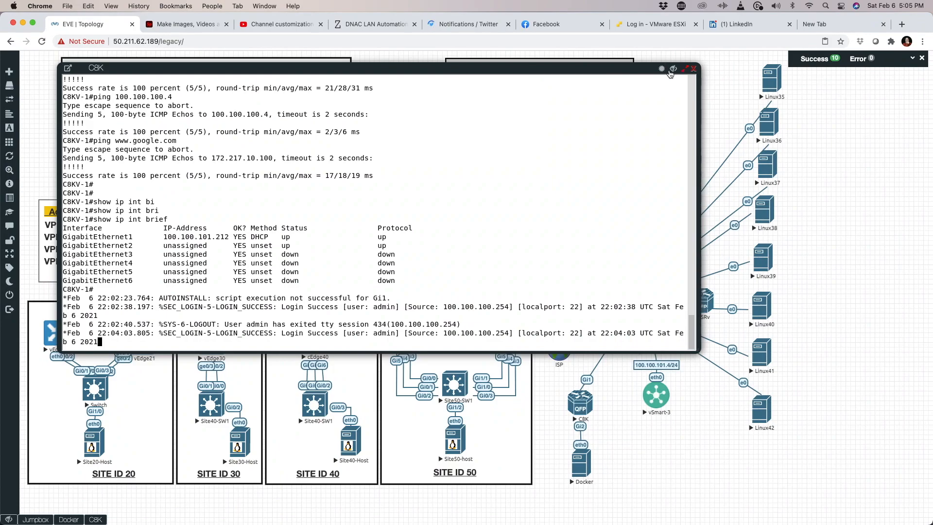
Step: Close the C8K console, switch to the Docker host's remote desktop and launch Firefox
click(704, 72)
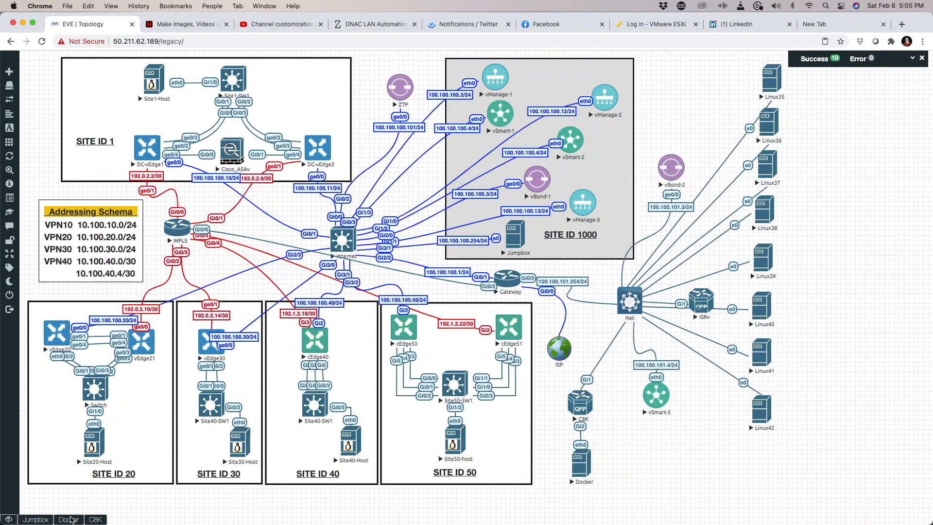
click(69, 520)
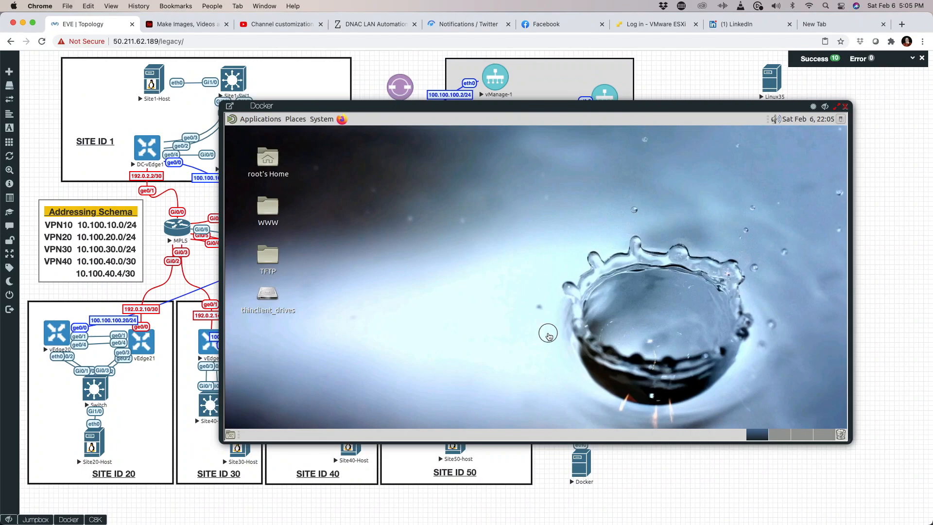
click(340, 119)
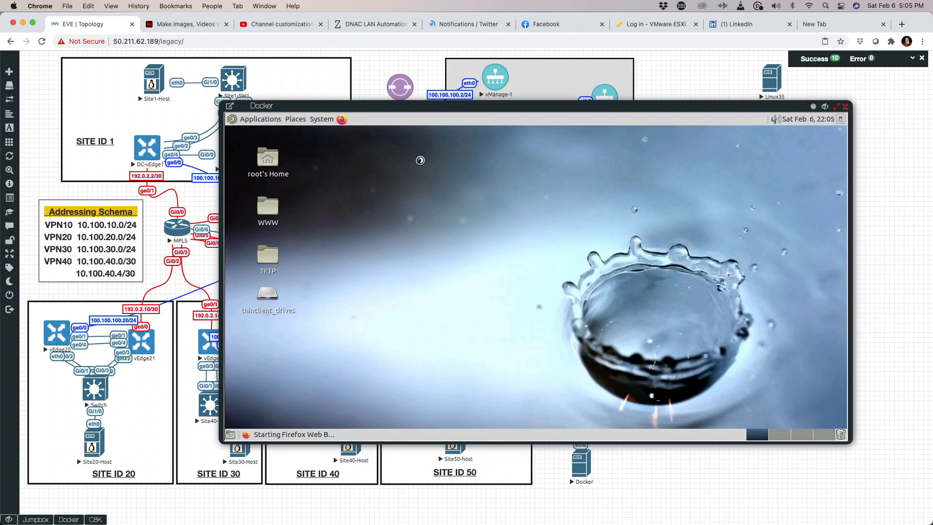
click(260, 119)
mouse_move(281, 245)
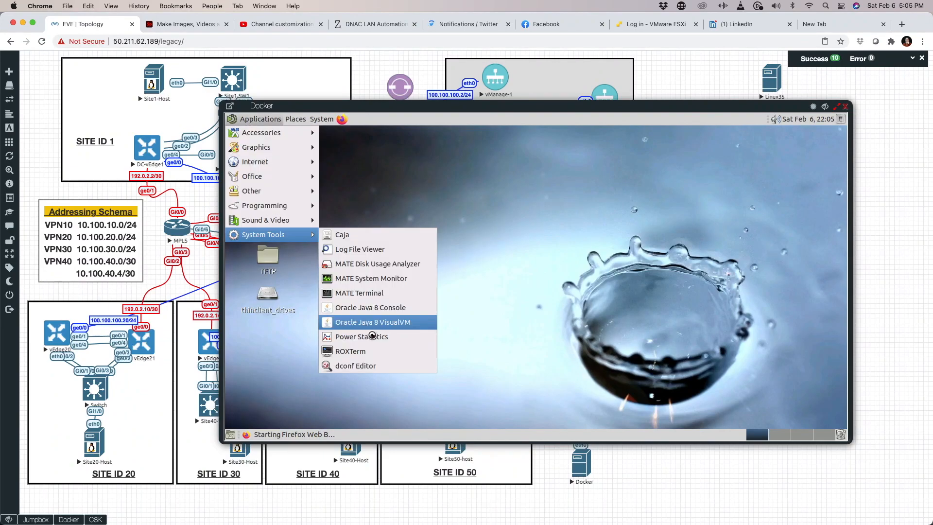
click(369, 297)
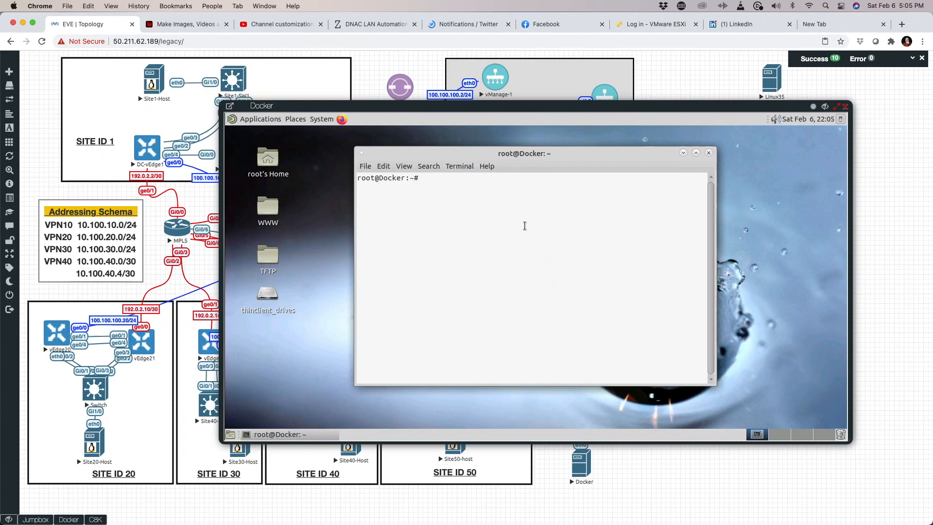
text(ping 8.8.8.8)
key(Return)
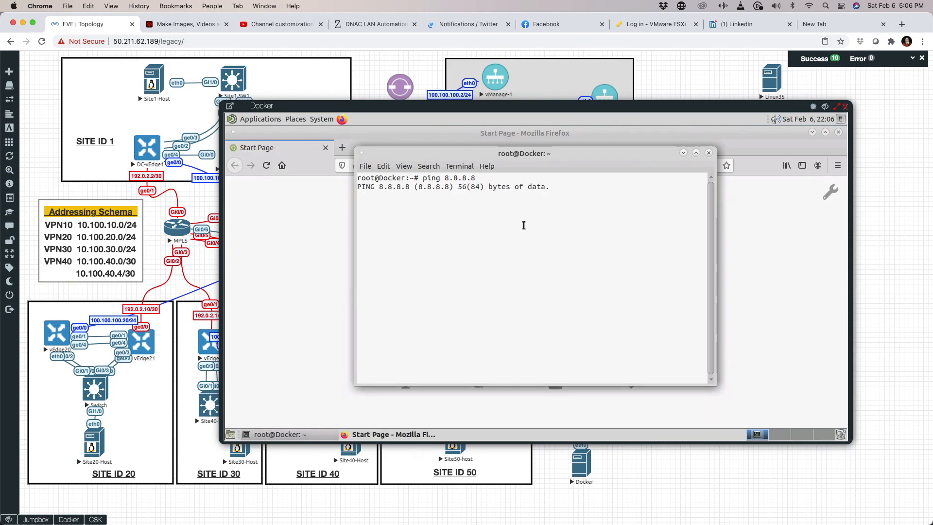
key(ctrl+c)
text(ping )
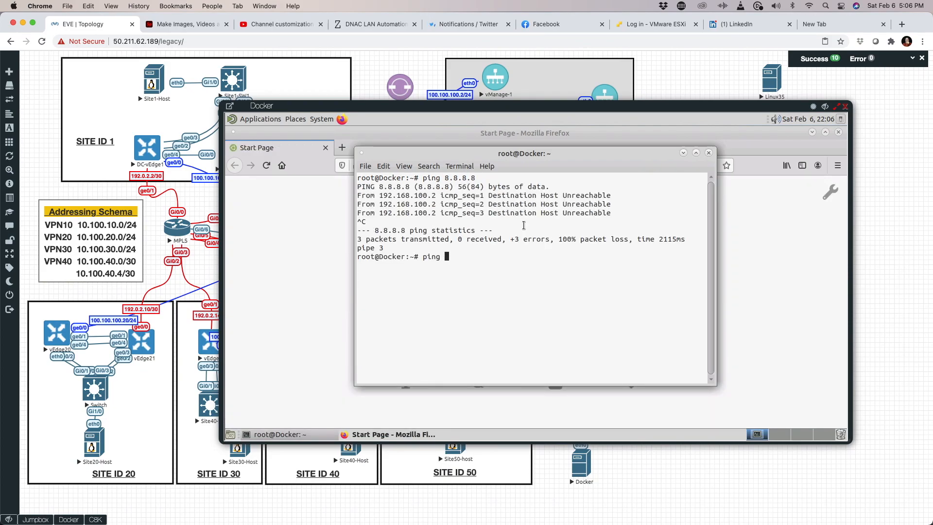
text(www.goo)
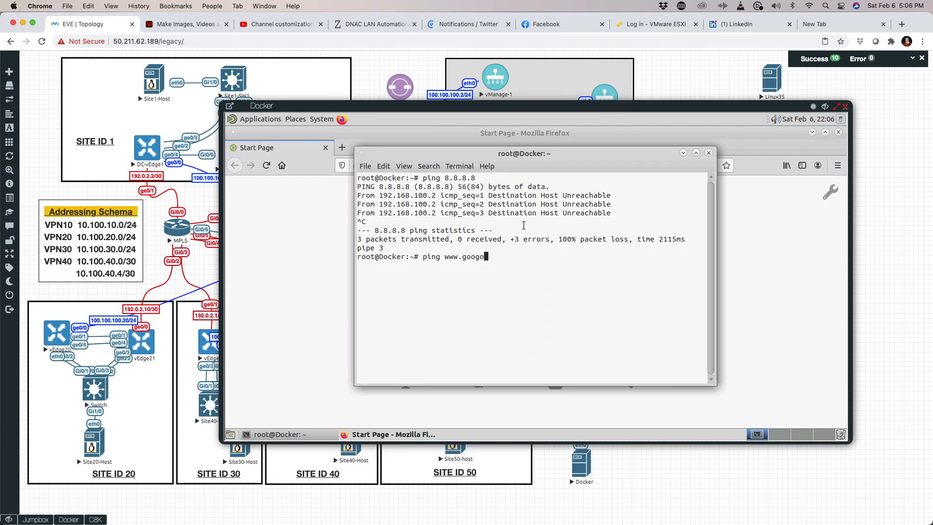
text(gle.com)
key(Return)
drag(646, 154, 743, 213)
click(409, 242)
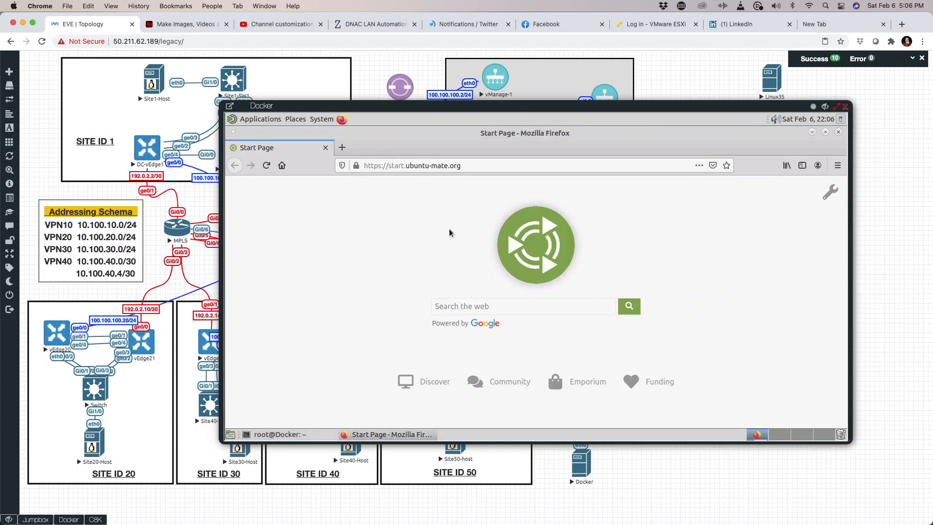
click(428, 165)
click(427, 165)
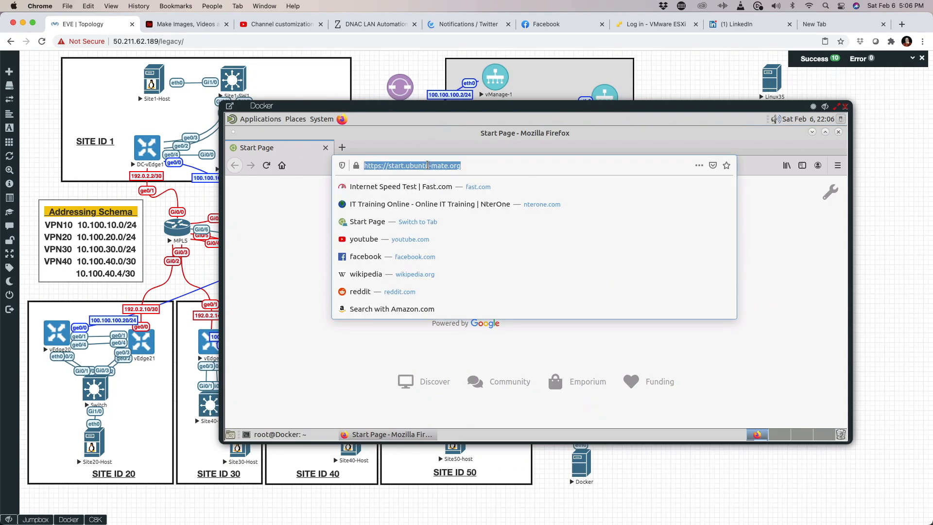
text(www.nter)
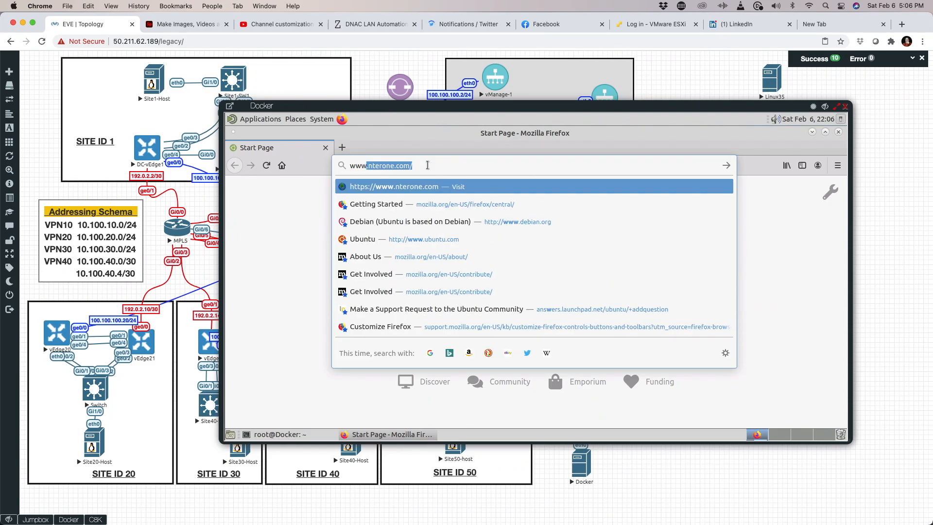
text(one.com)
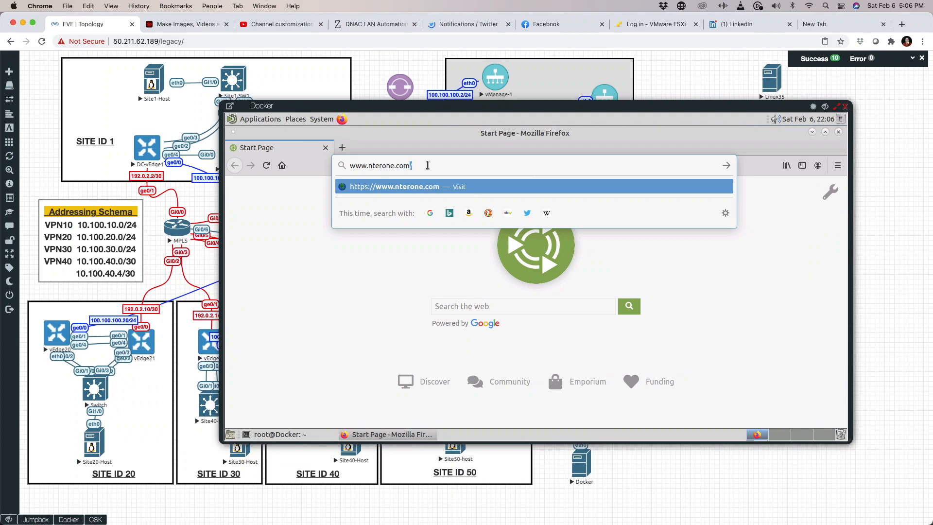
key(Return)
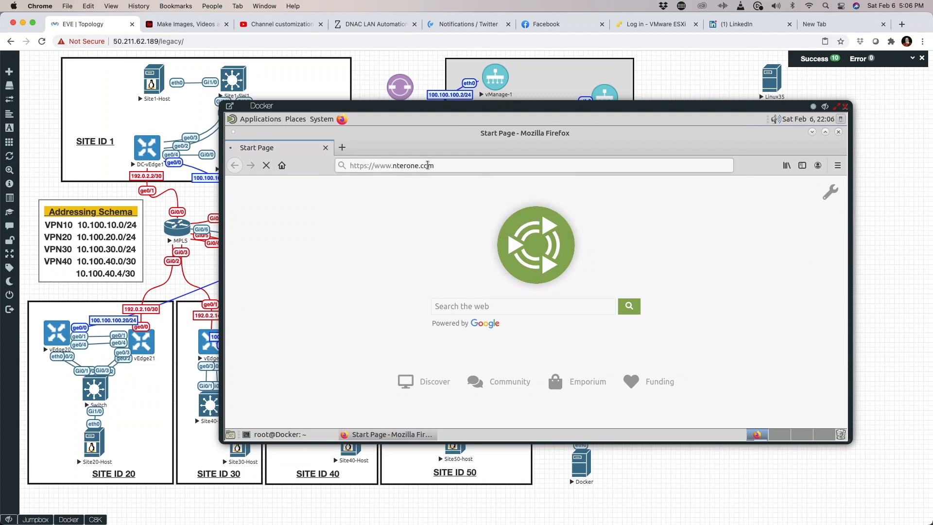
click(581, 409)
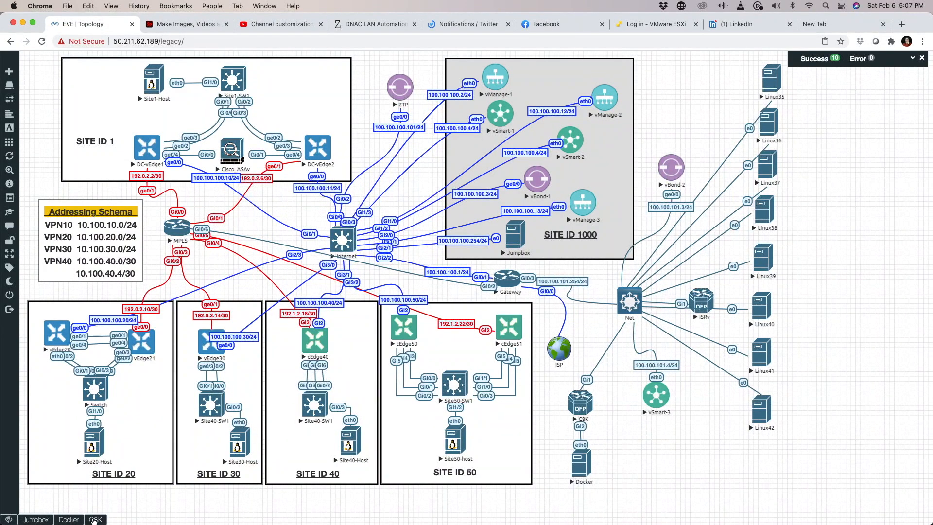
Step: Attach the first available C8K device to the C8000v-R1 device template
click(35, 519)
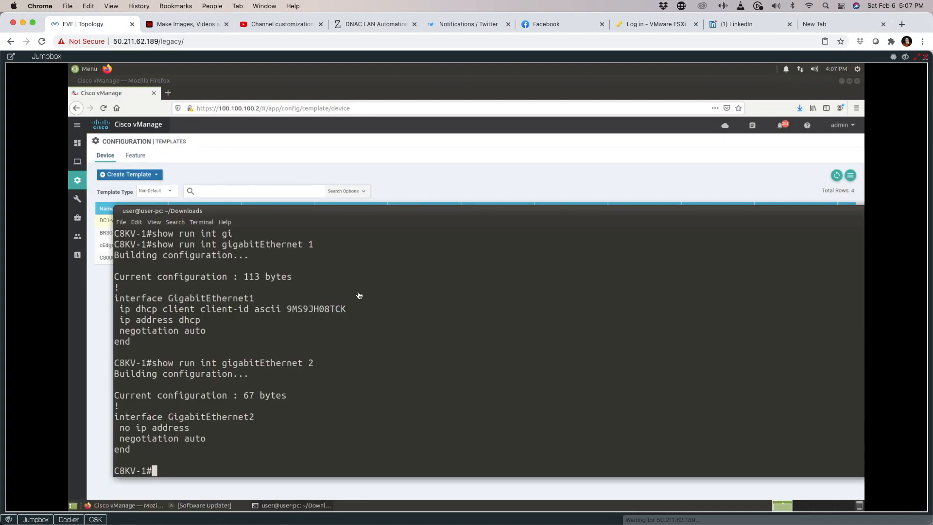
click(412, 177)
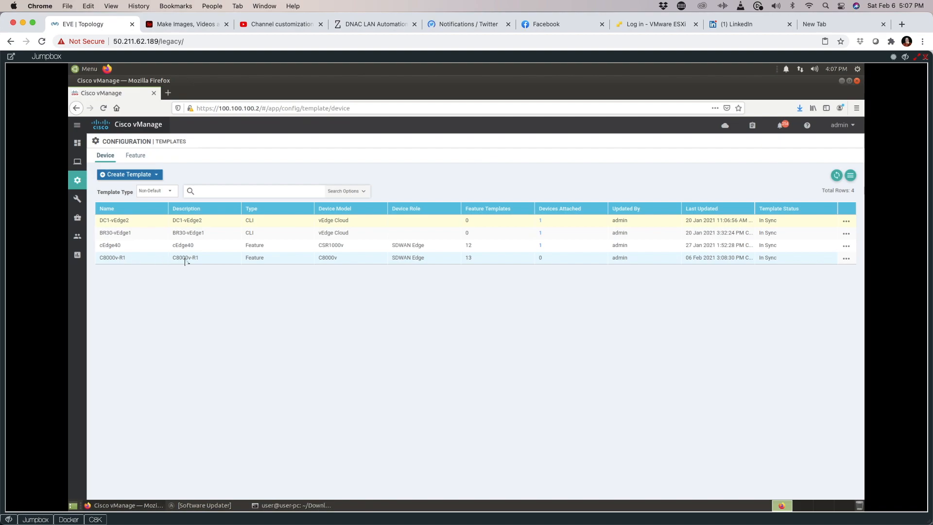
click(846, 259)
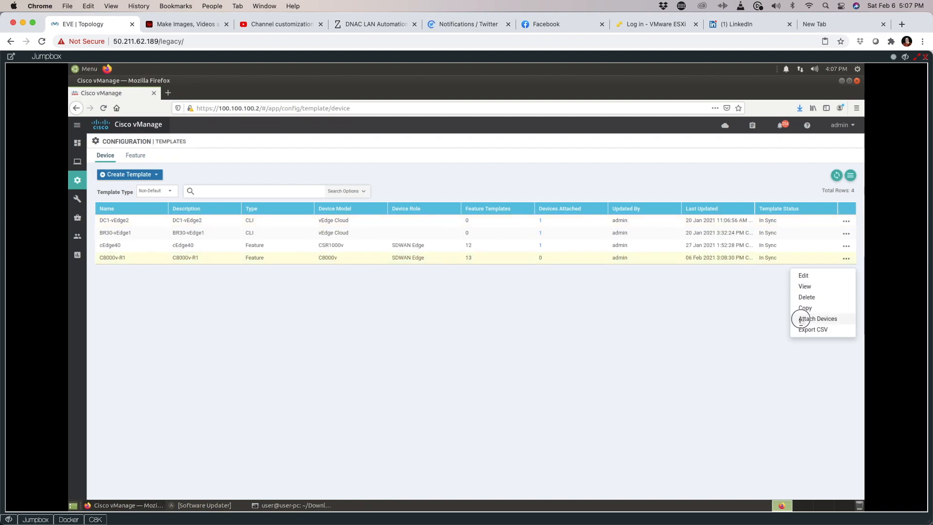
click(806, 319)
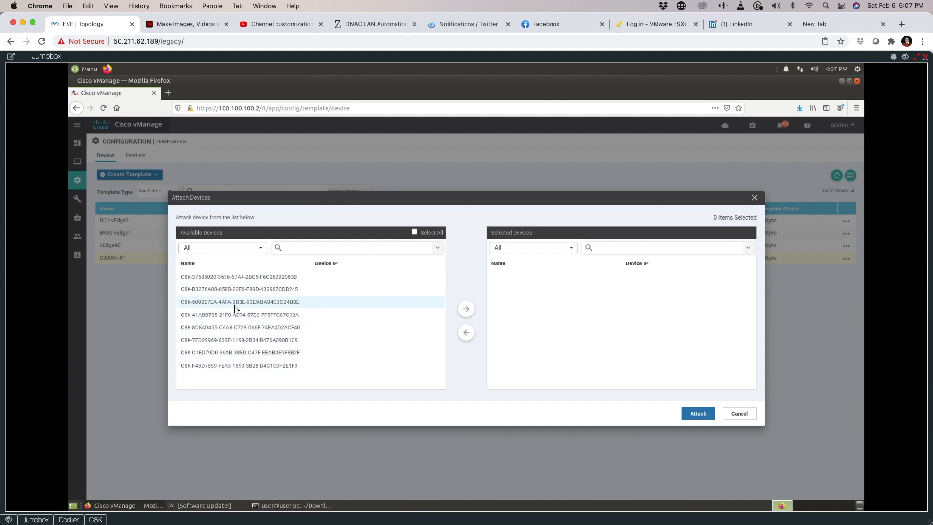
click(264, 280)
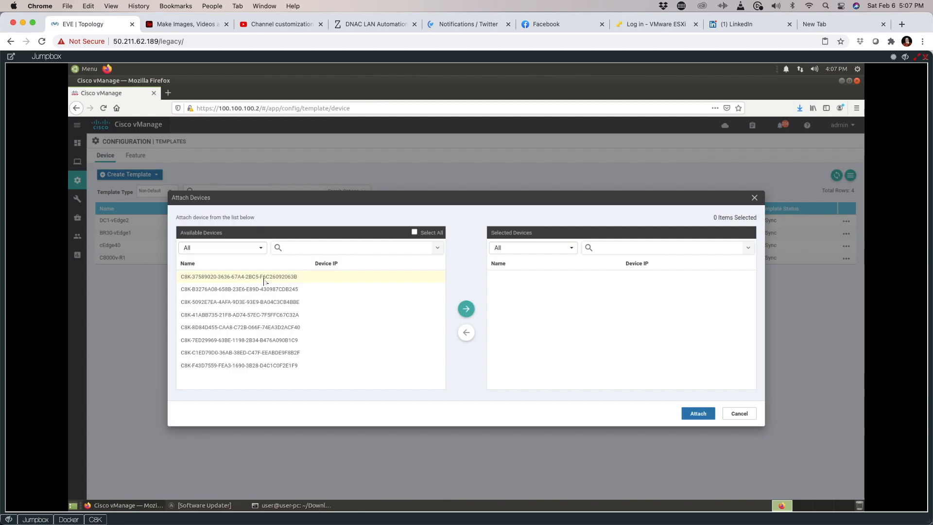
click(467, 311)
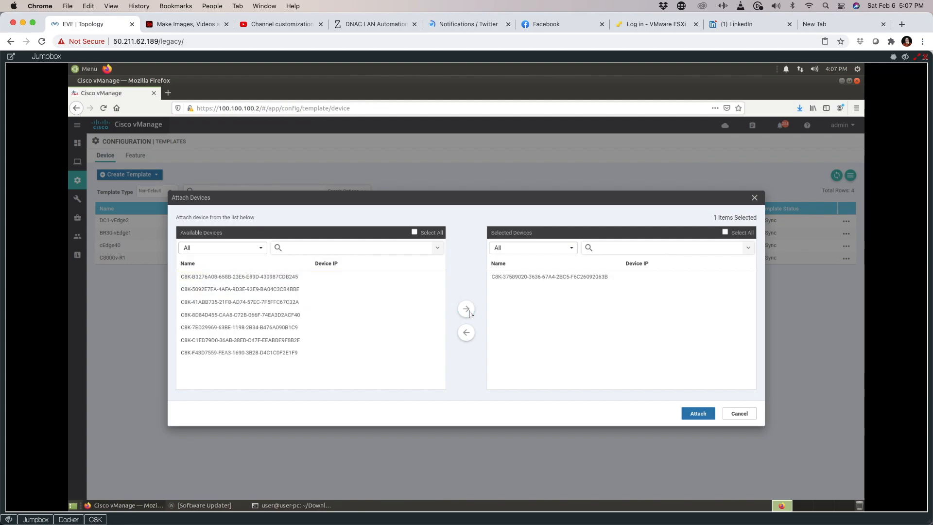
click(707, 416)
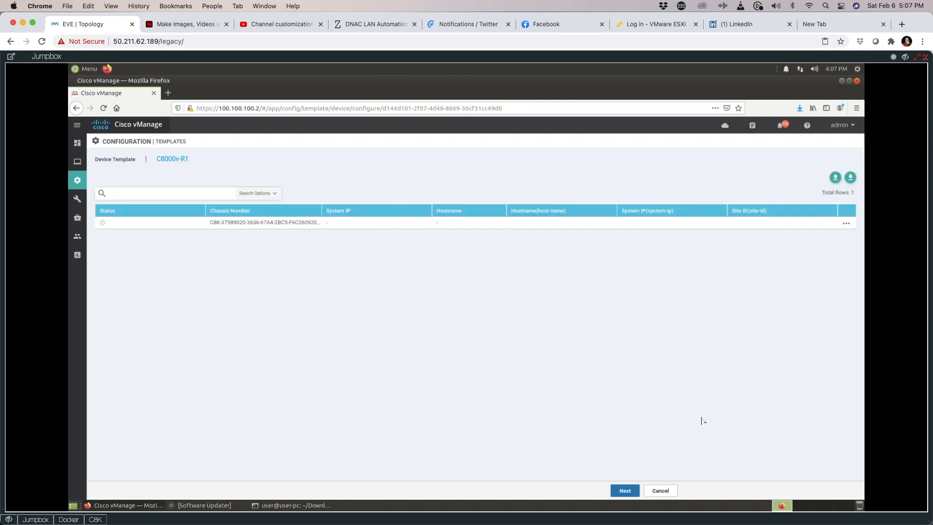
Step: Enter System IP 172.255.255.179, Site ID 1003 and hostname CAT8K-R1 for the attached device
click(845, 224)
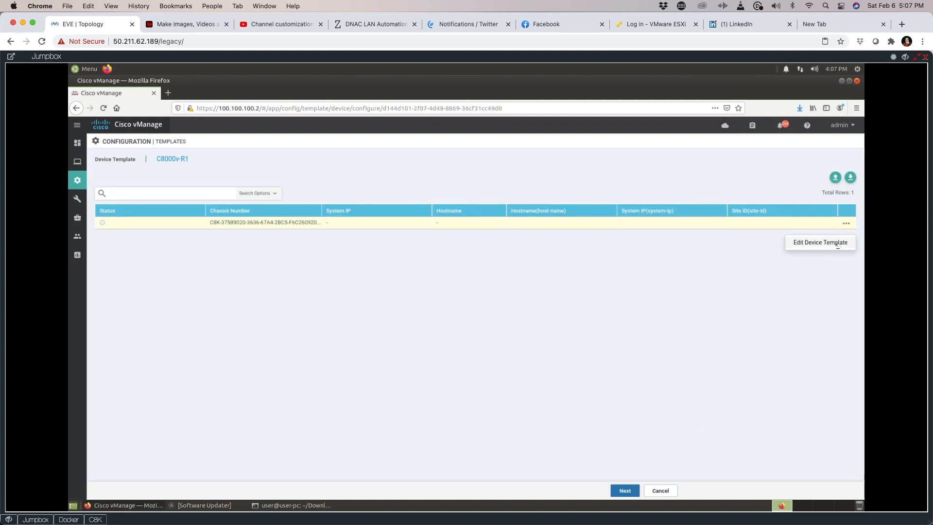
click(826, 243)
click(480, 218)
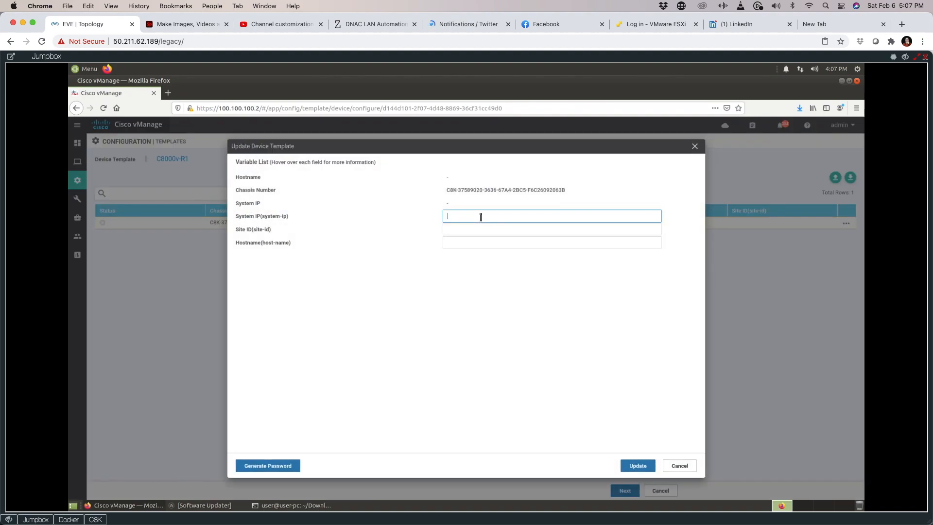
text(17)
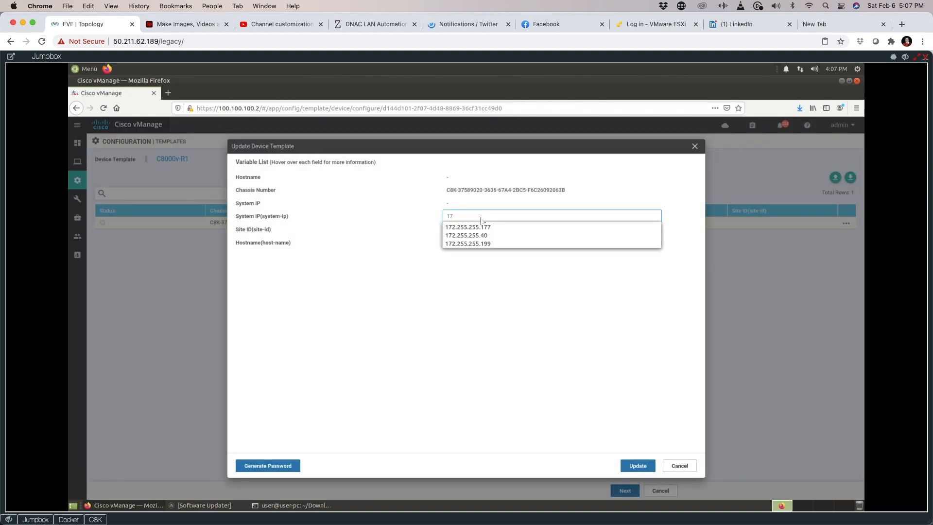
text(2.255.255.179)
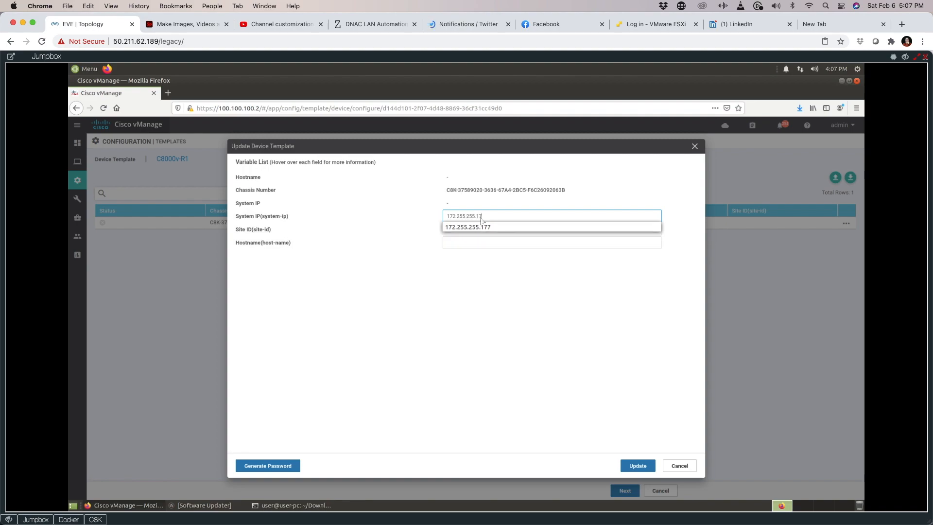
click(462, 230)
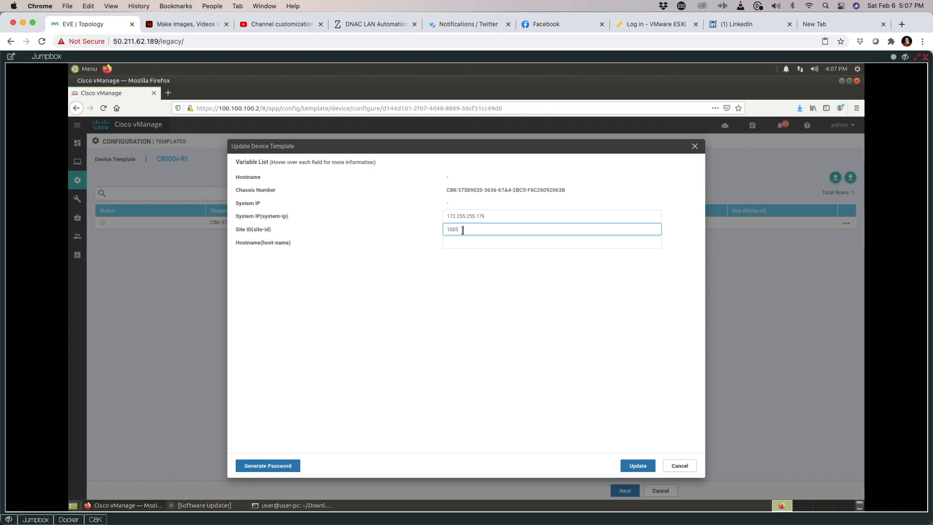
click(463, 244)
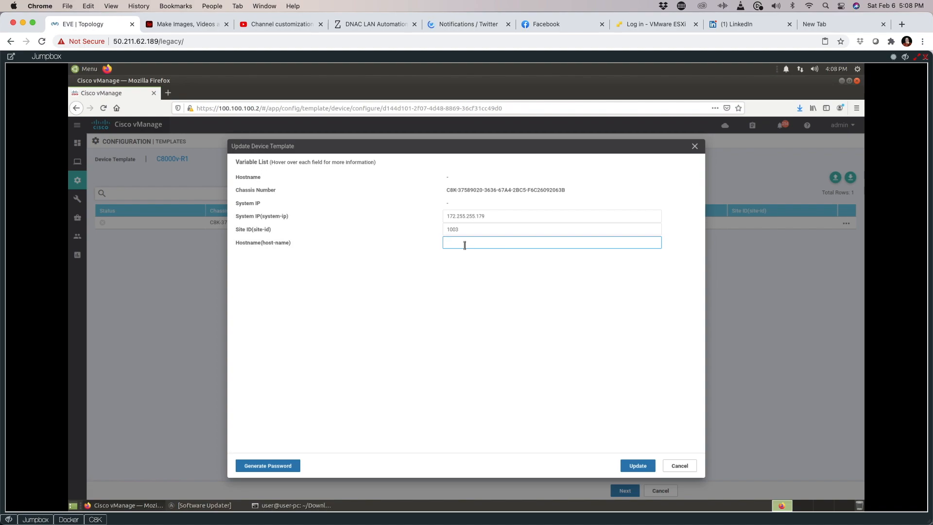
text(C)
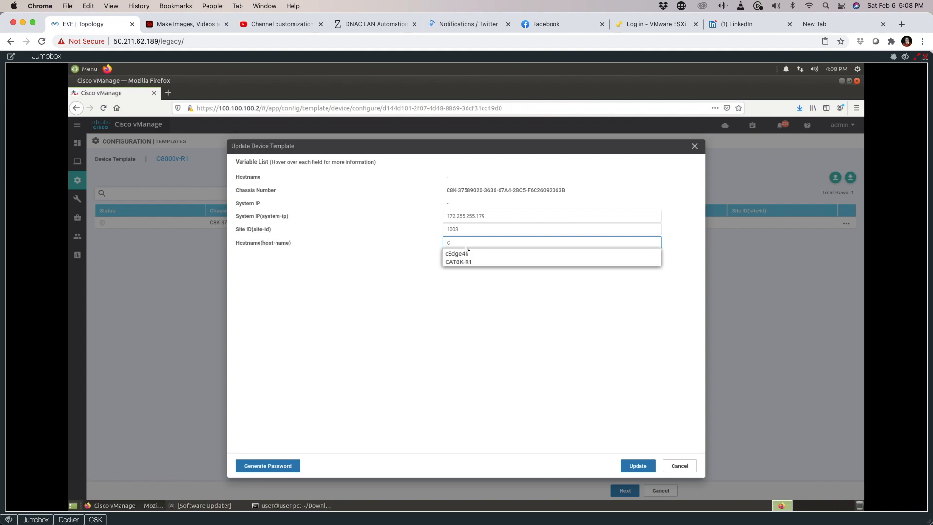
text(AT8K-R)
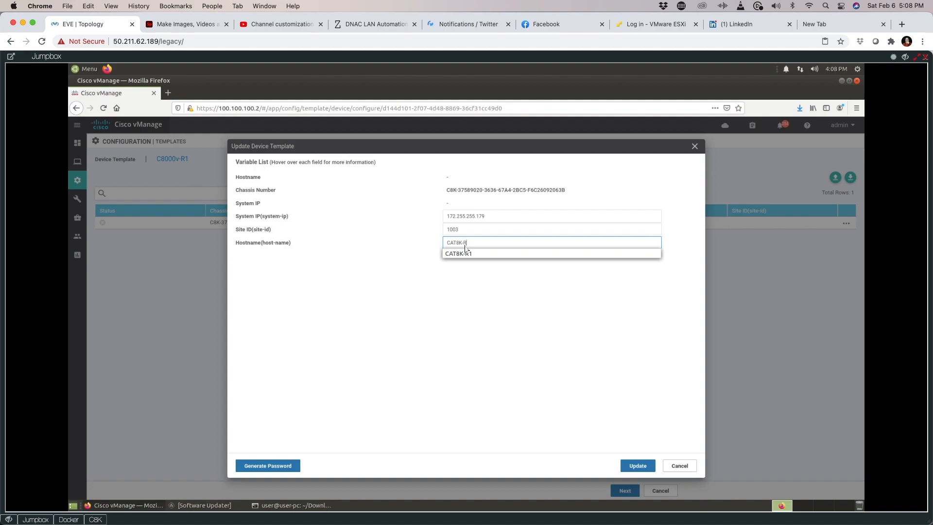
text(1)
click(594, 316)
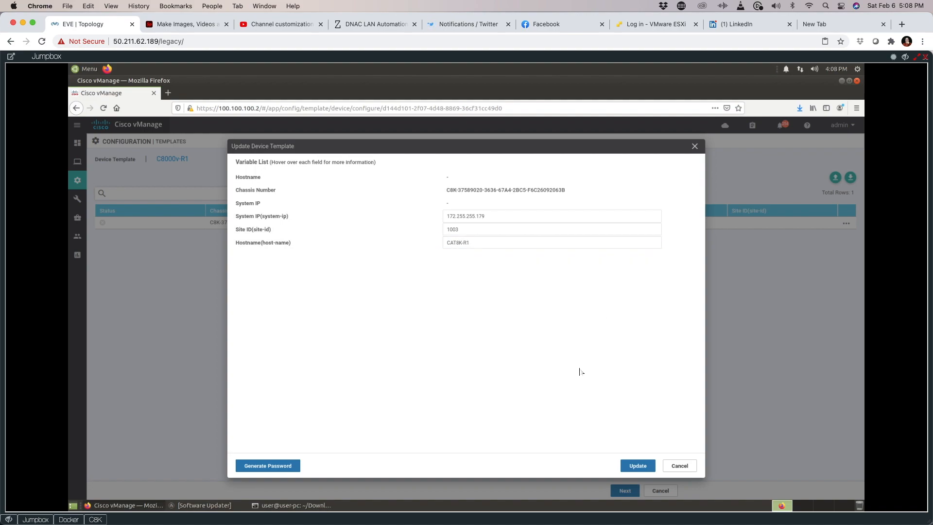
Step: Check the router terminal, then save the device values and continue to the configuration preview
click(292, 505)
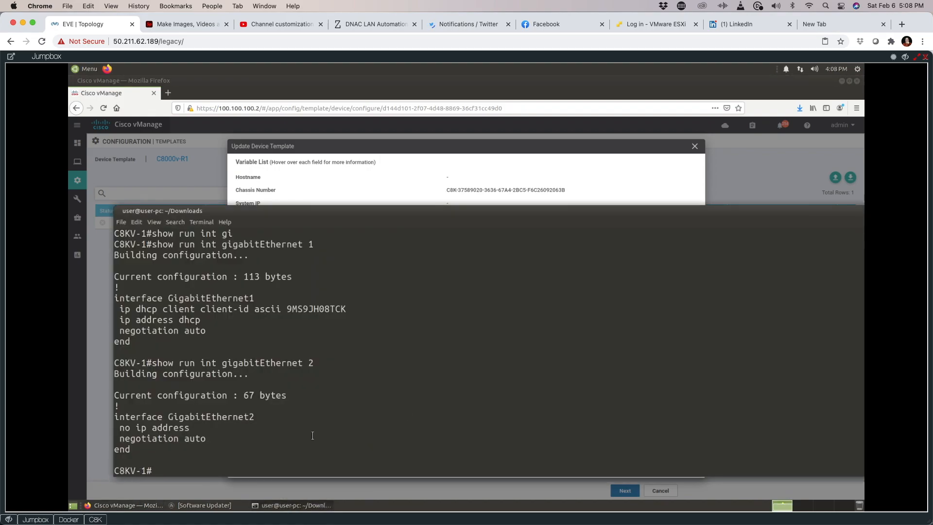
click(381, 130)
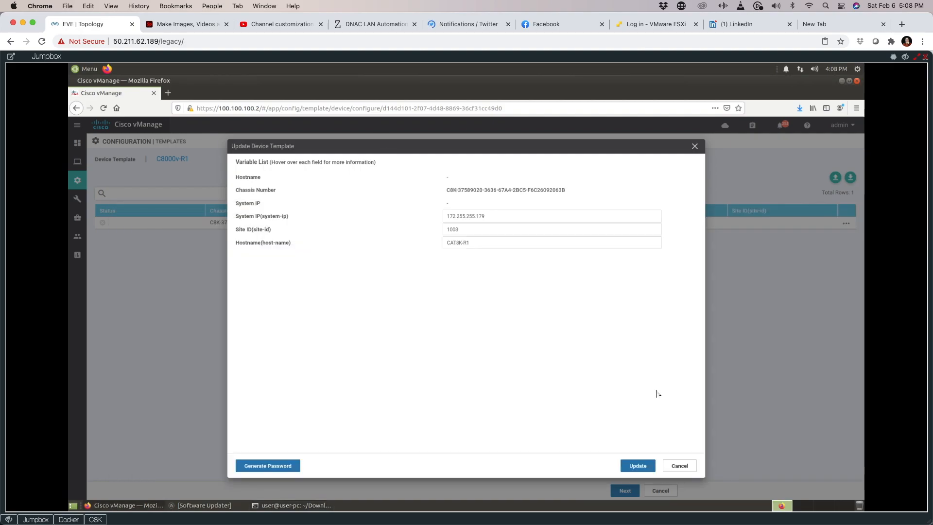
click(638, 465)
click(626, 491)
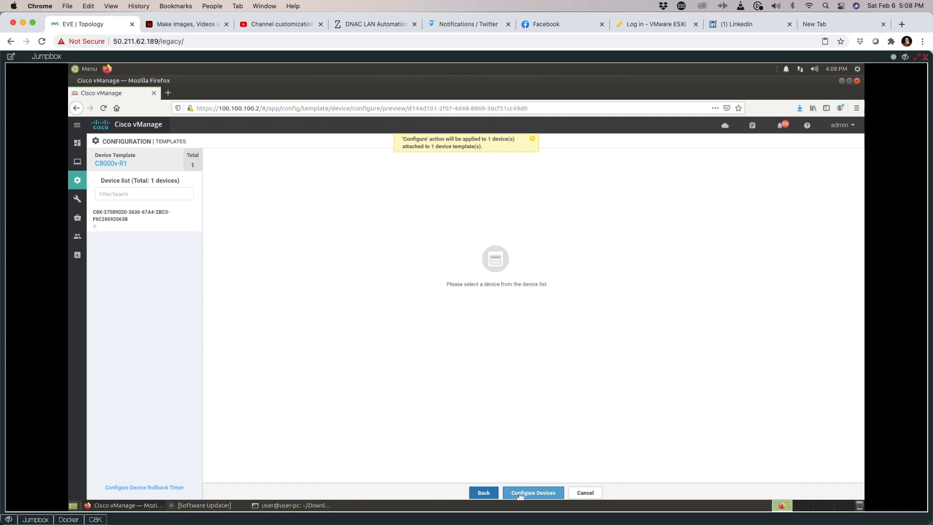
Step: Push the C8000v-R1 template and review the task log noting it attaches once the device is online
click(529, 493)
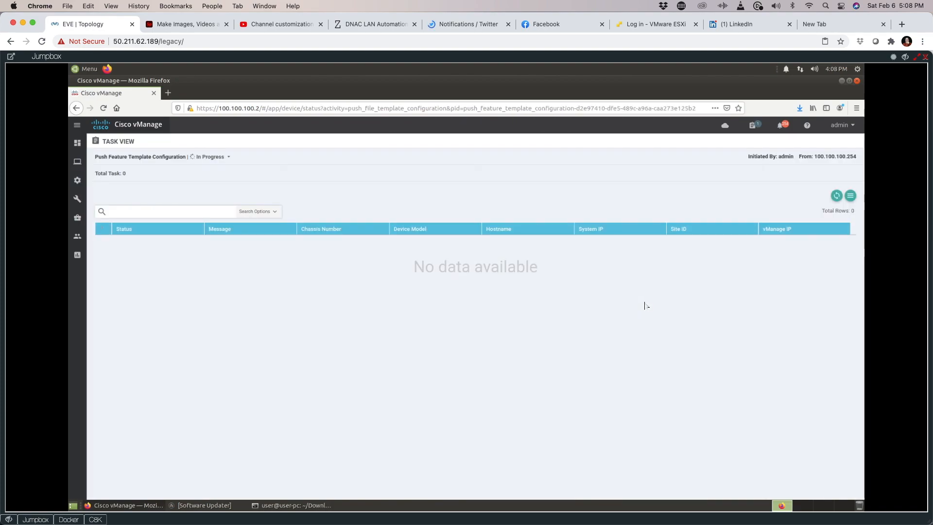
click(100, 231)
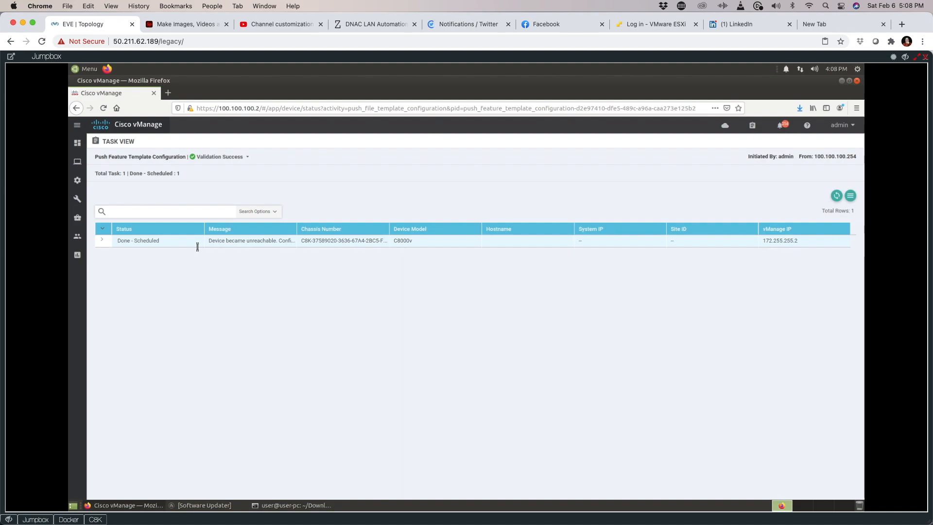
click(102, 240)
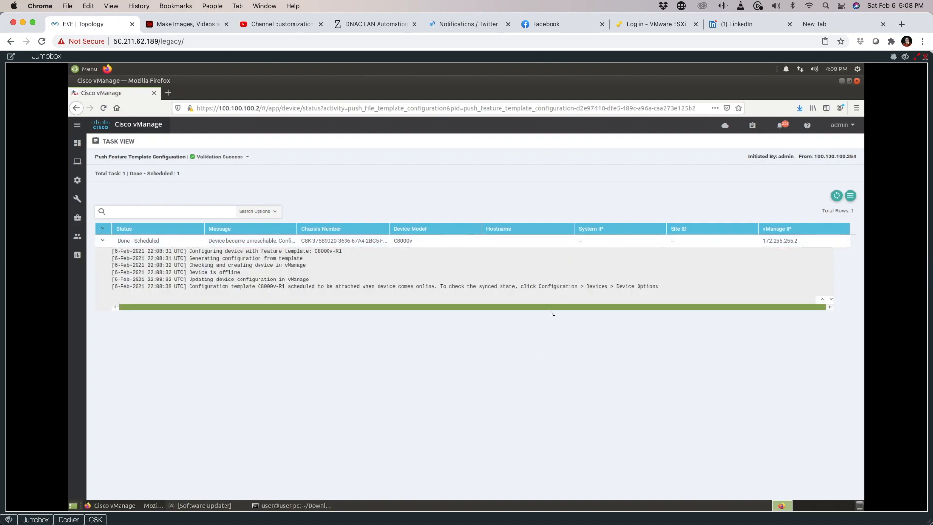
drag(441, 286, 518, 287)
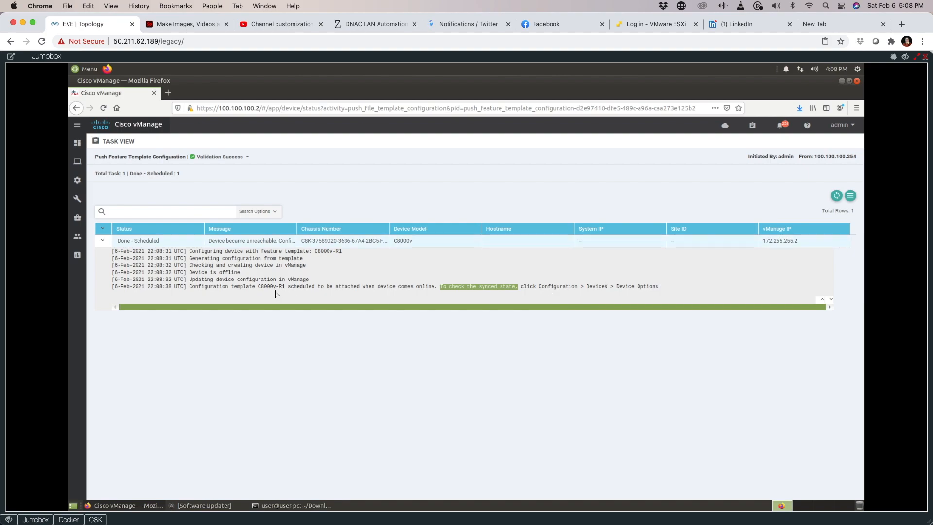
drag(190, 286, 281, 287)
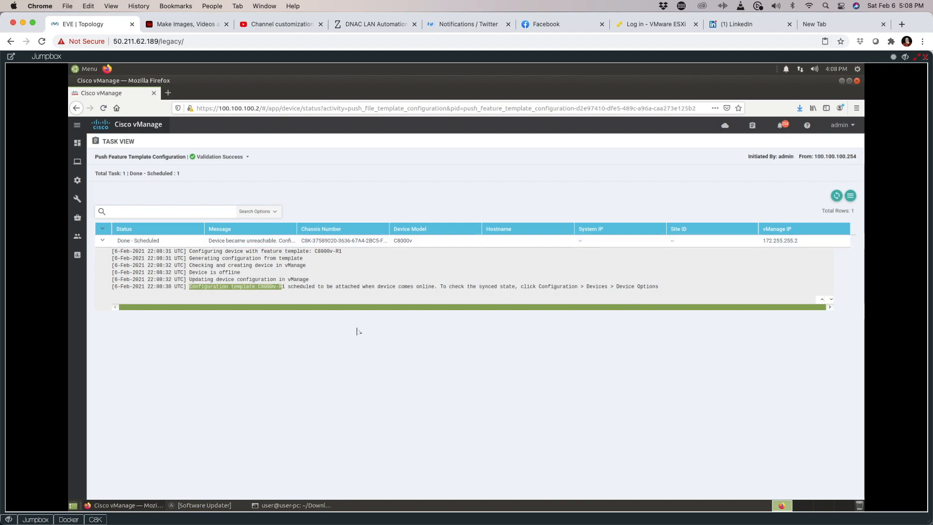
drag(295, 286, 429, 288)
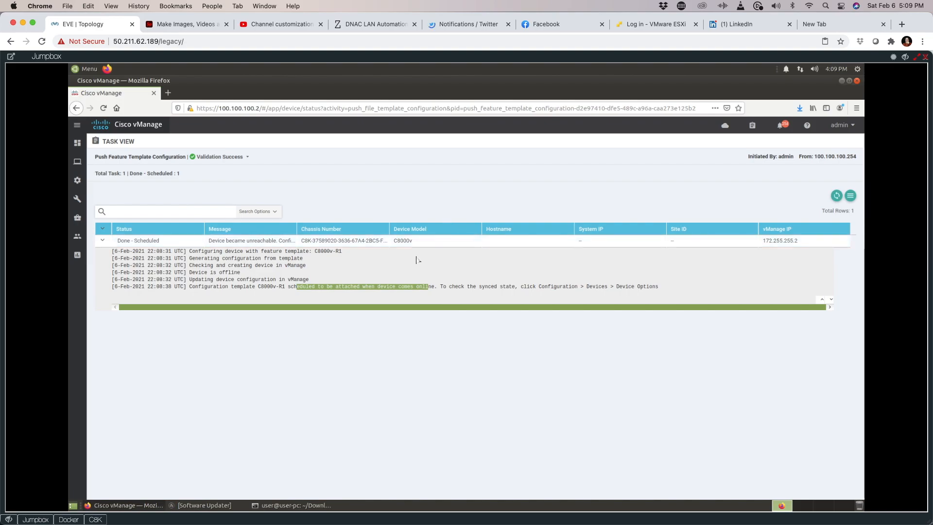
Step: Run 'show version | inc mode' on the router to confirm Autonomous mode, then return to vManage
click(292, 505)
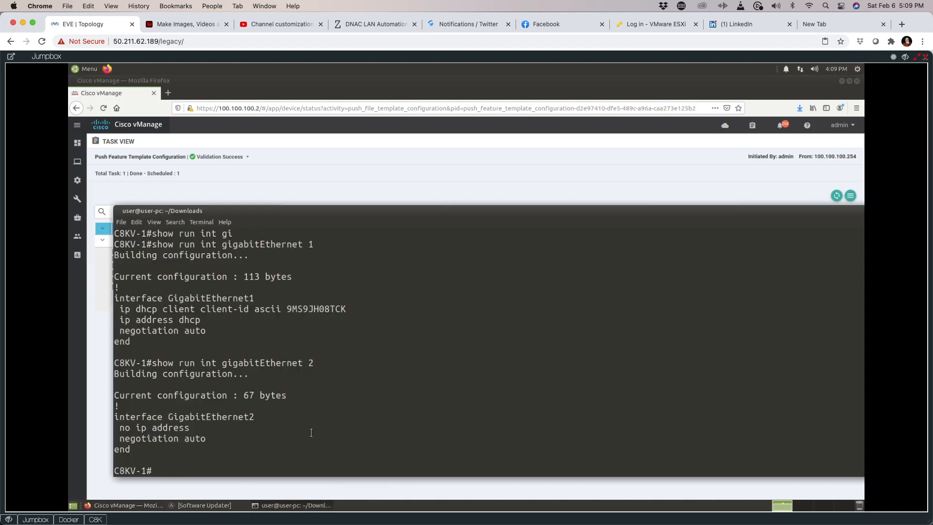
text(conf)
key(BackSpace)
key(BackSpace)
key(BackSpace)
key(BackSpace)
key(BackSpace)
text(show version | inc mode)
key(Return)
drag(293, 462, 249, 449)
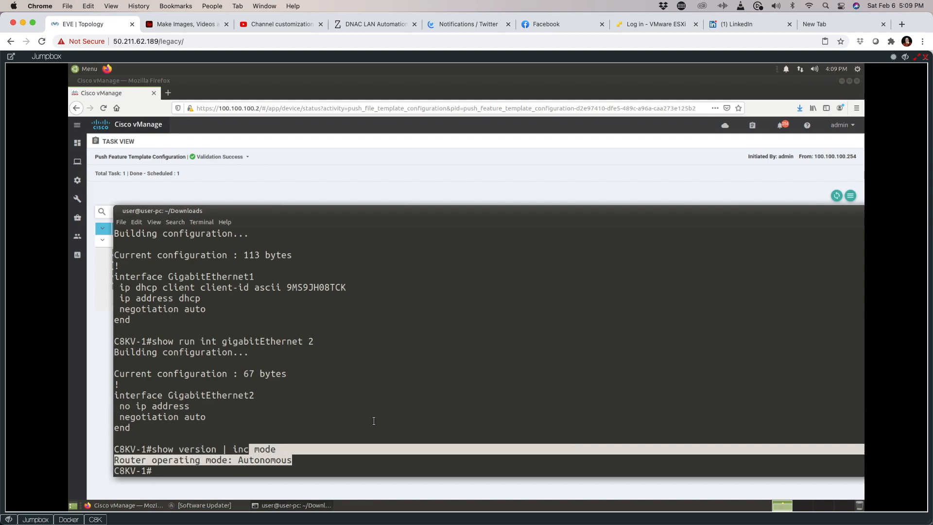
click(374, 420)
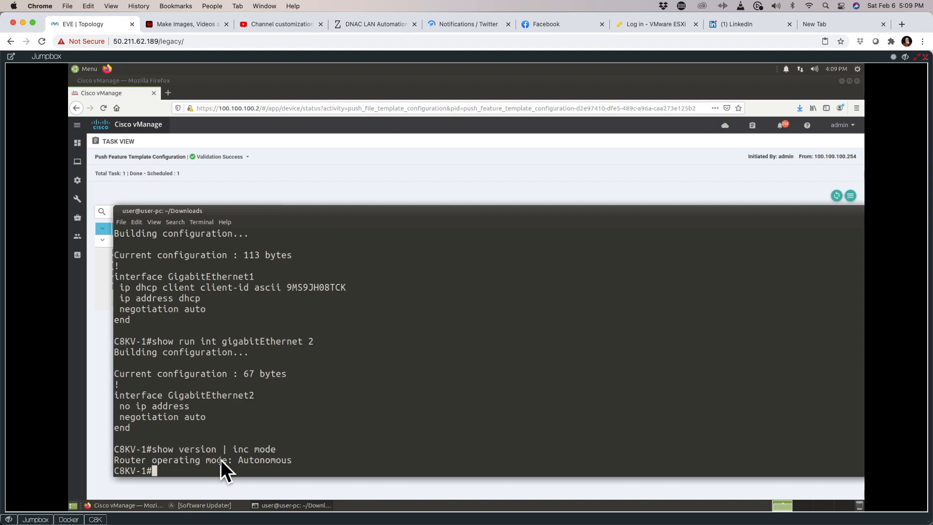
click(242, 460)
drag(241, 460, 302, 460)
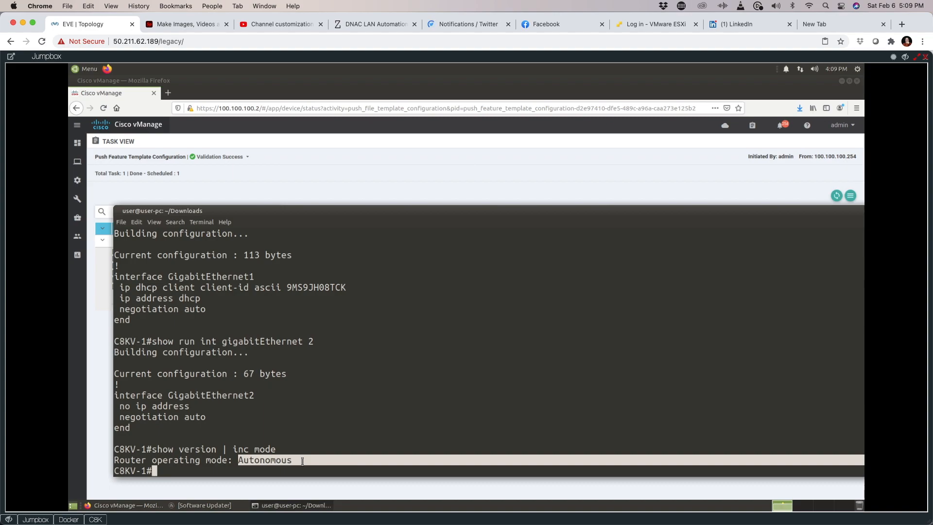
click(346, 376)
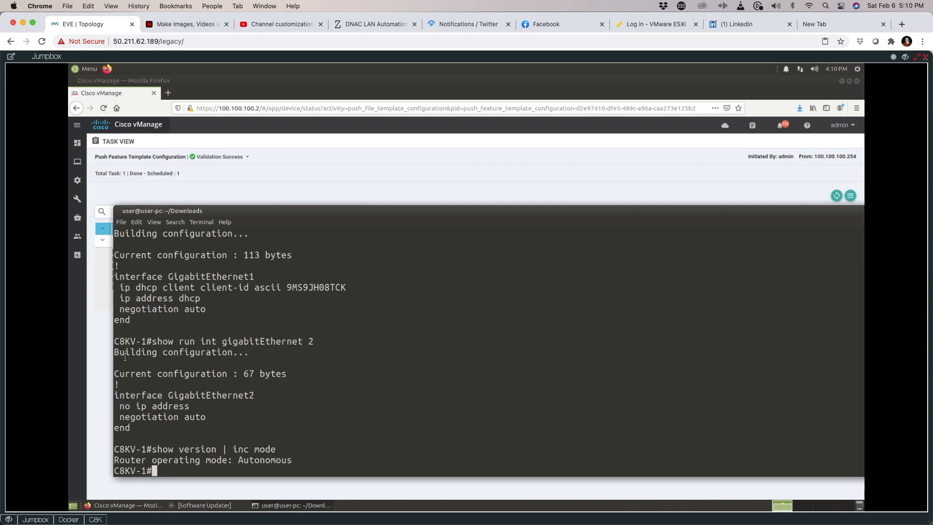
click(105, 359)
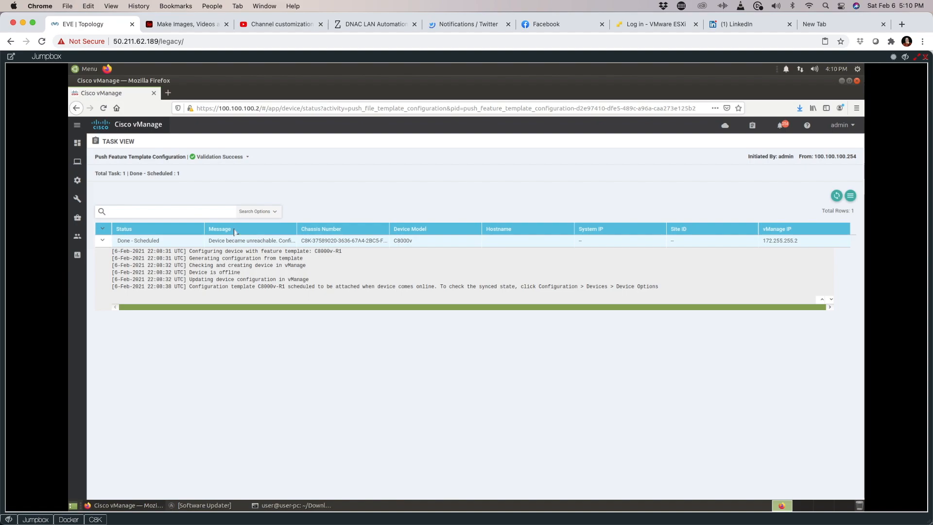
Step: Sort the Configuration > Devices WAN Edge list by Device Model and open the first C8000v's actions menu
mouse_move(76, 180)
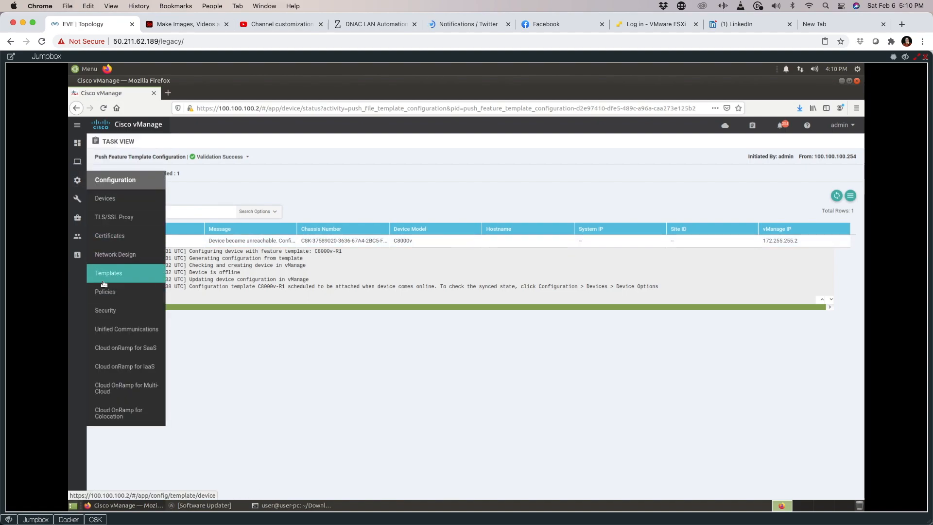
click(103, 195)
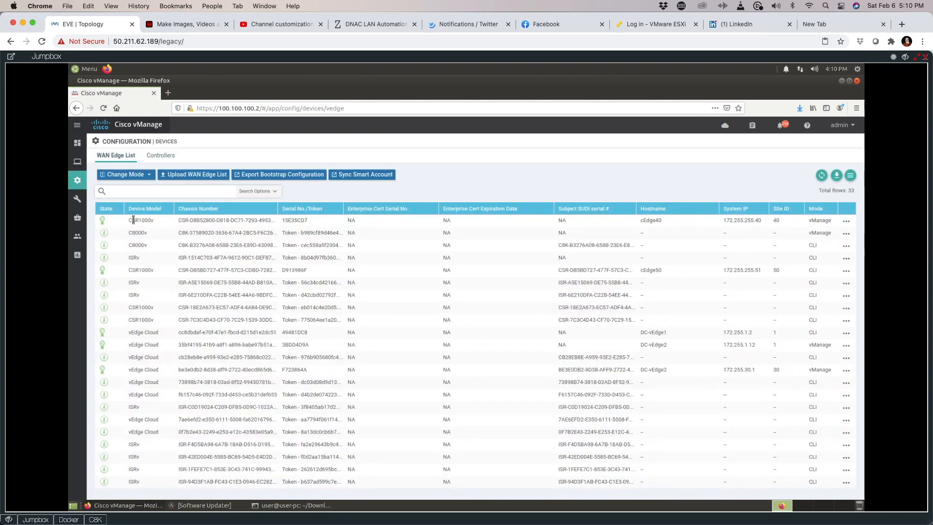
click(144, 210)
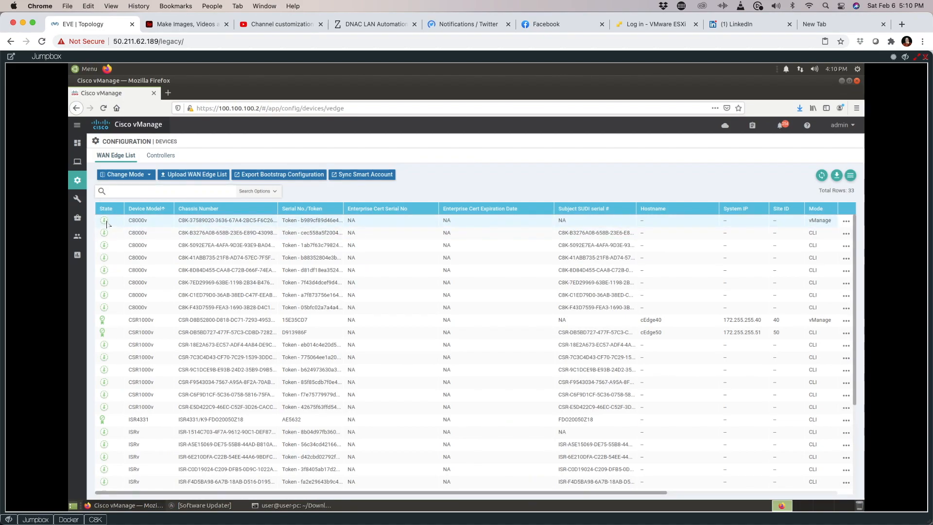
mouse_move(107, 224)
click(845, 221)
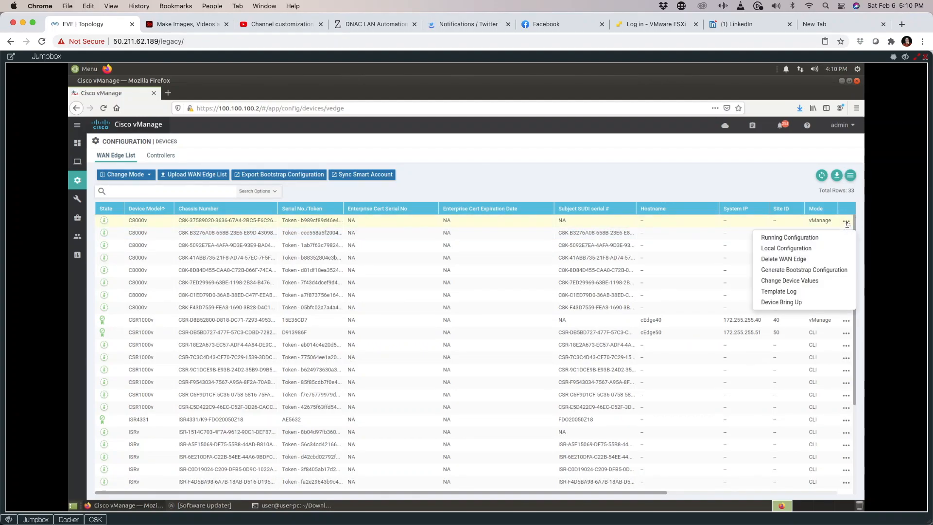
Step: Generate the first C8000v's cloud-init bootstrap config without the default root certificate and save the .cfg file
click(806, 270)
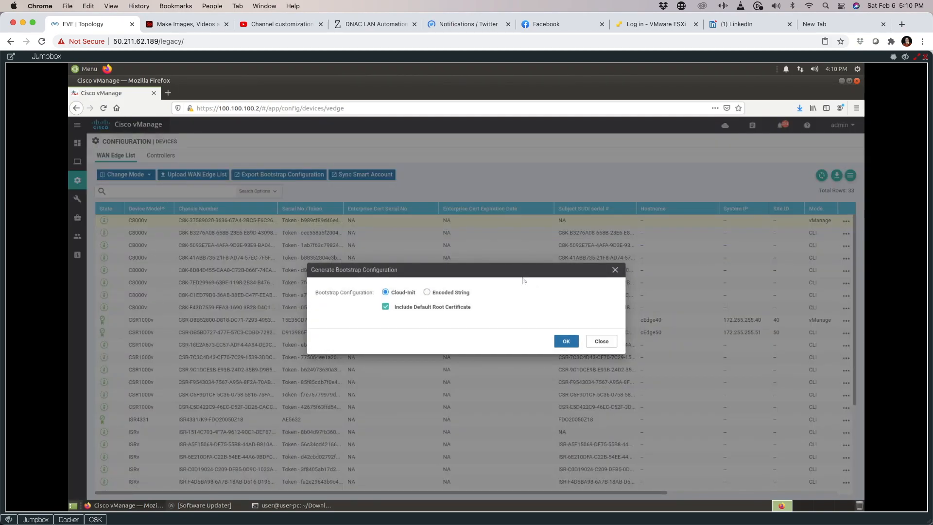
click(386, 307)
click(571, 345)
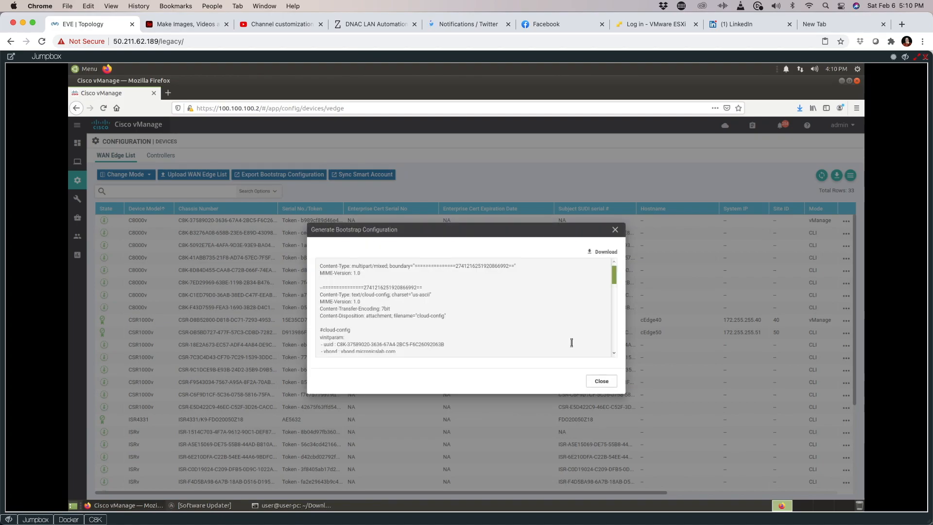
click(605, 253)
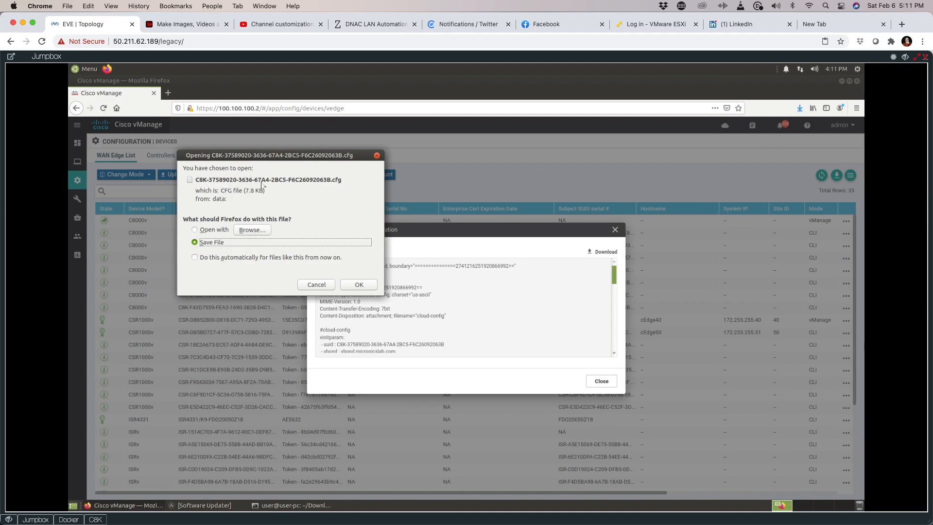
click(349, 286)
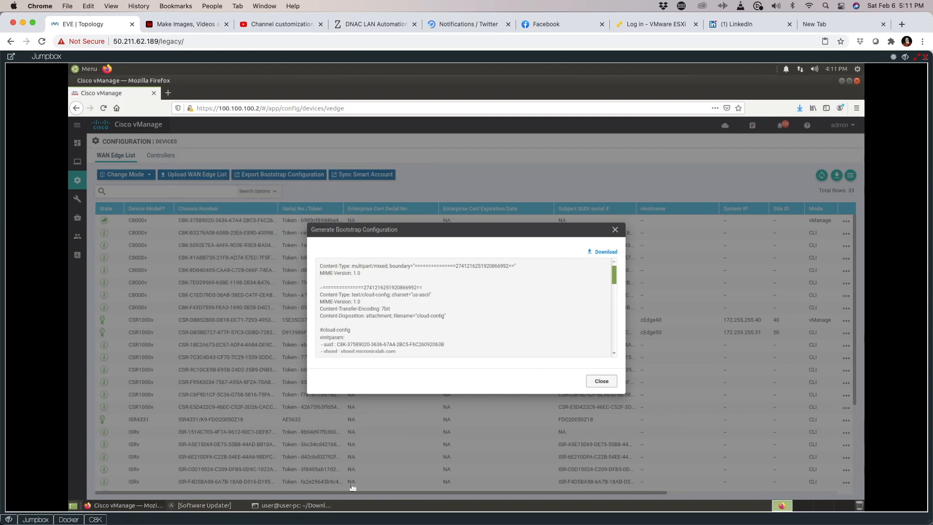
click(601, 381)
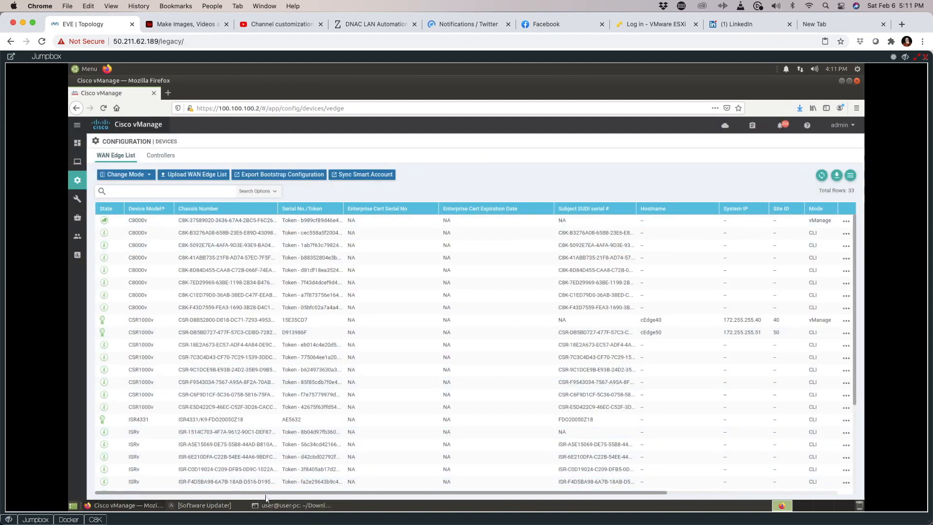
click(280, 507)
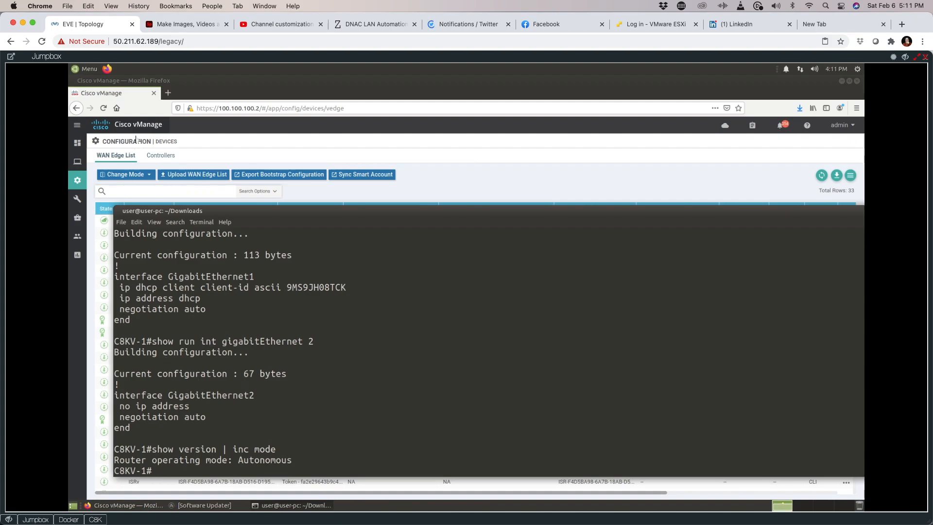
Step: In a second, larger-font terminal tab, list Downloads and cat the C8K bootstrap .cfg showing hostname CAT8K-R1
click(121, 223)
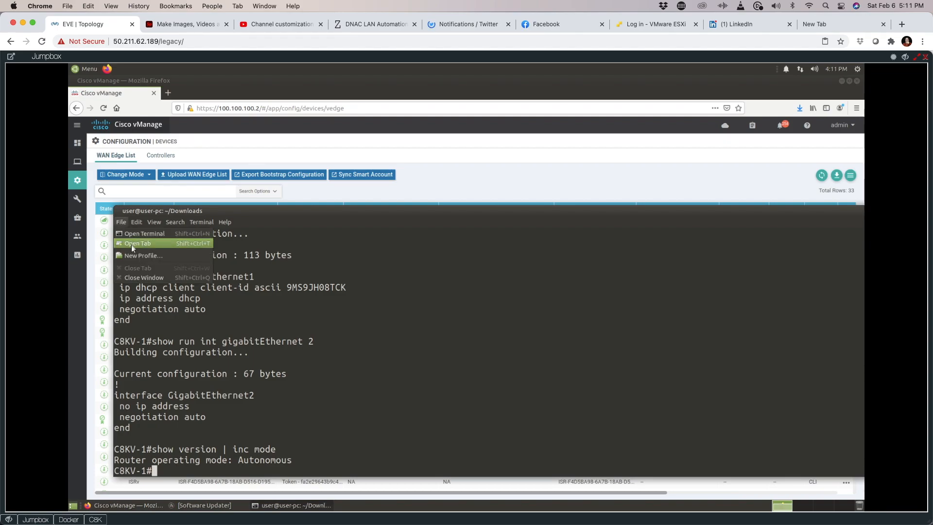
click(131, 244)
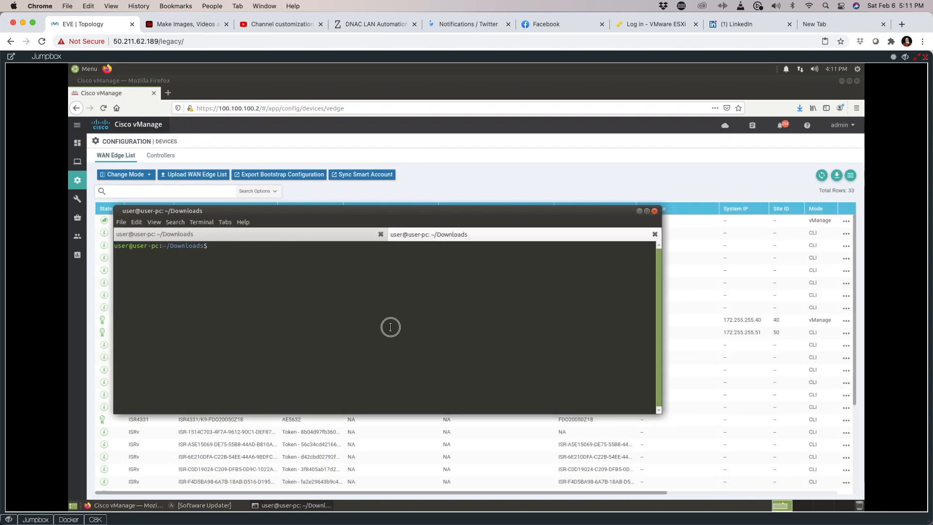
key(ctrl+plus)
key(ctrl+plus)
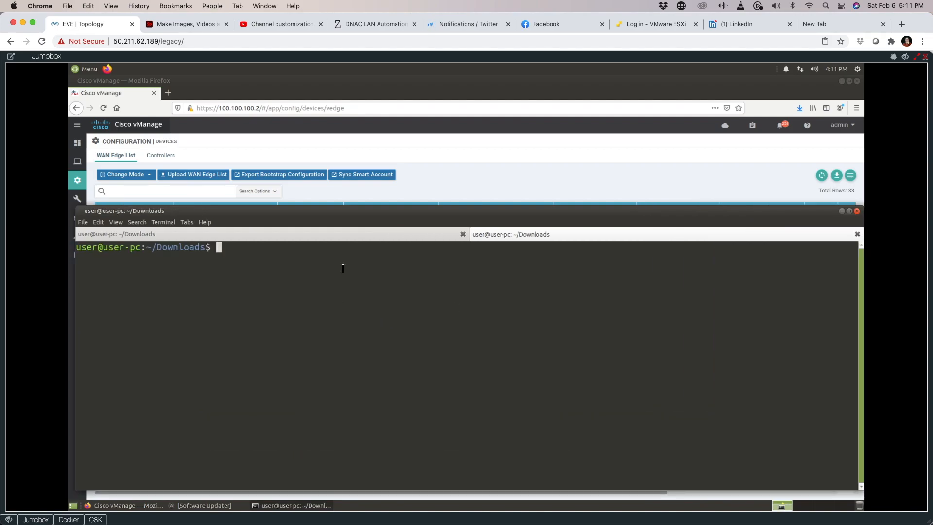
drag(358, 211, 388, 171)
text(ls)
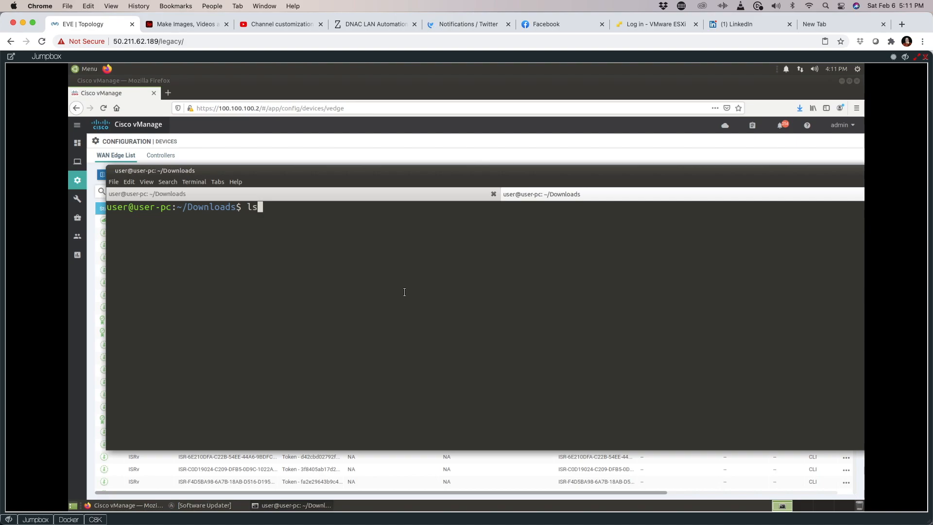
key(Return)
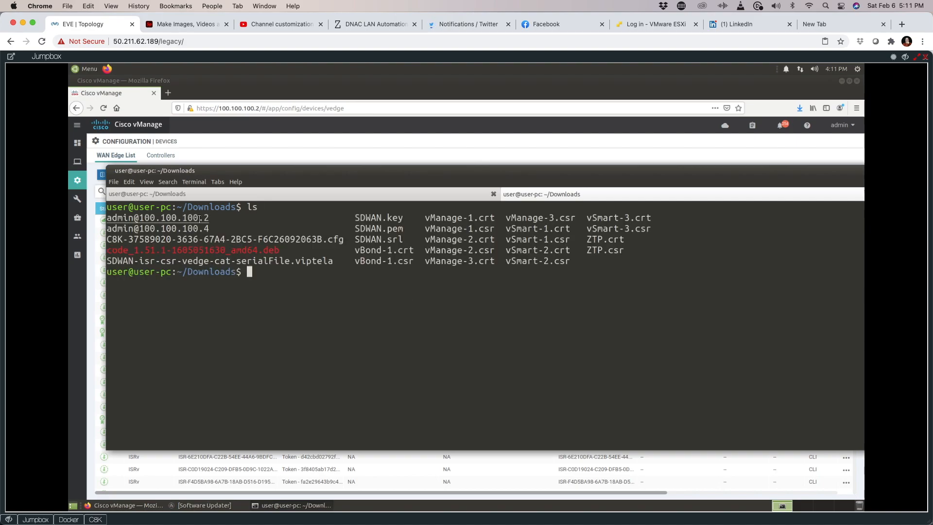
drag(344, 239, 107, 239)
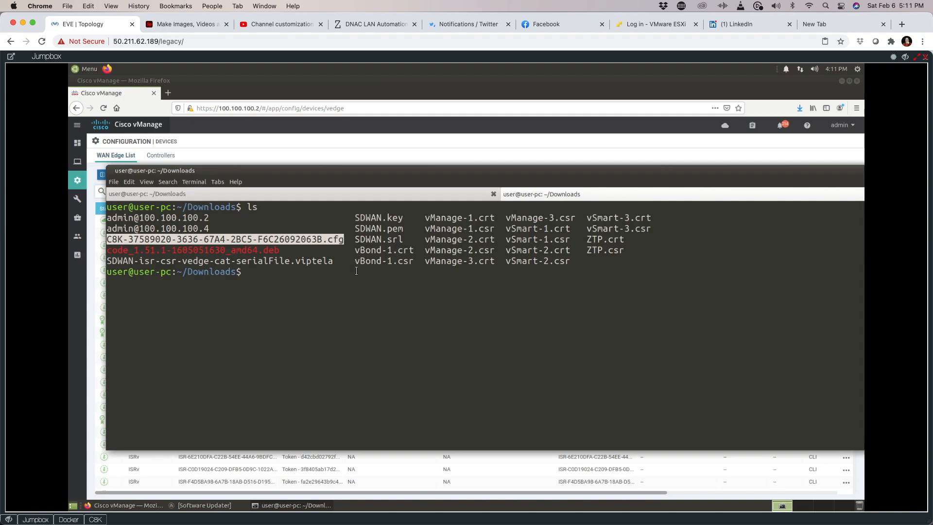
text(cat C8K)
key(Tab)
key(Return)
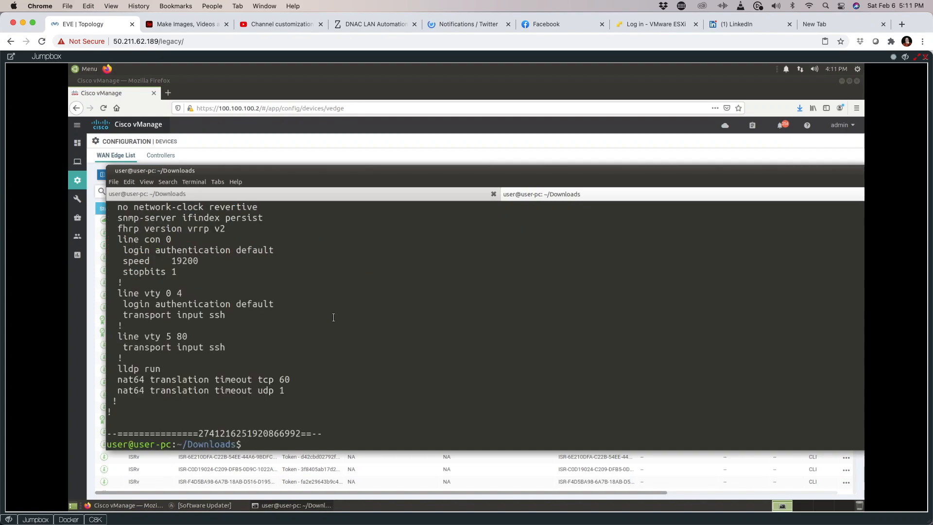
scroll(332, 321, up, 10)
scroll(332, 321, up, 15)
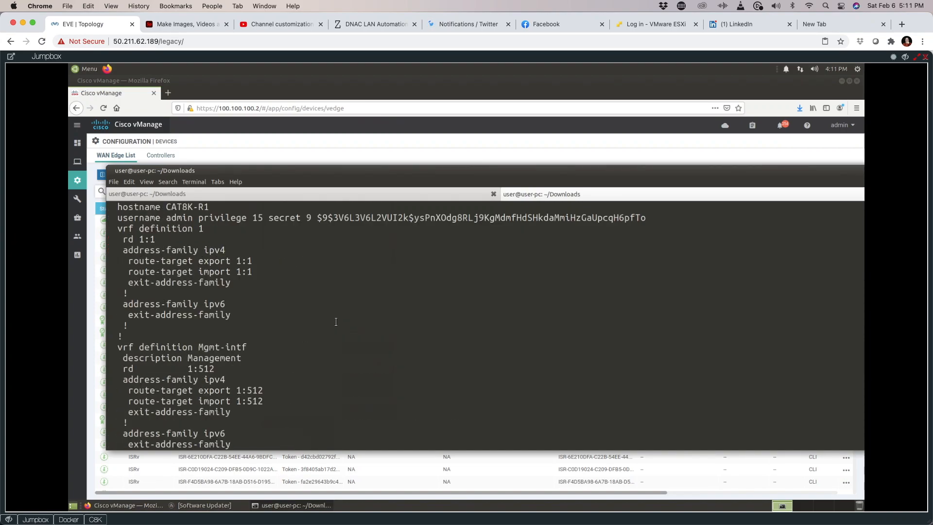
scroll(336, 322, down, 20)
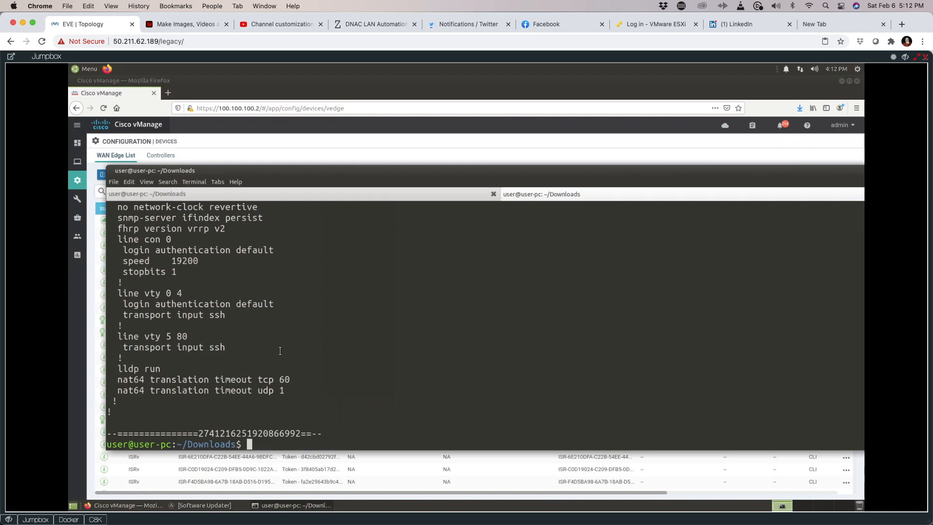
Step: Copy the bootstrap .cfg file name from a fresh ls listing and return to the router tab
text(ls)
key(Return)
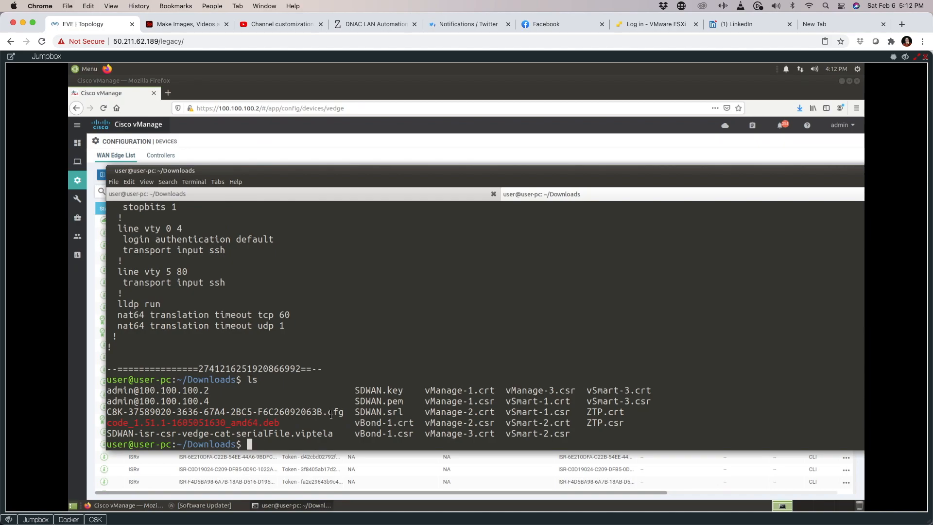
drag(345, 412, 107, 412)
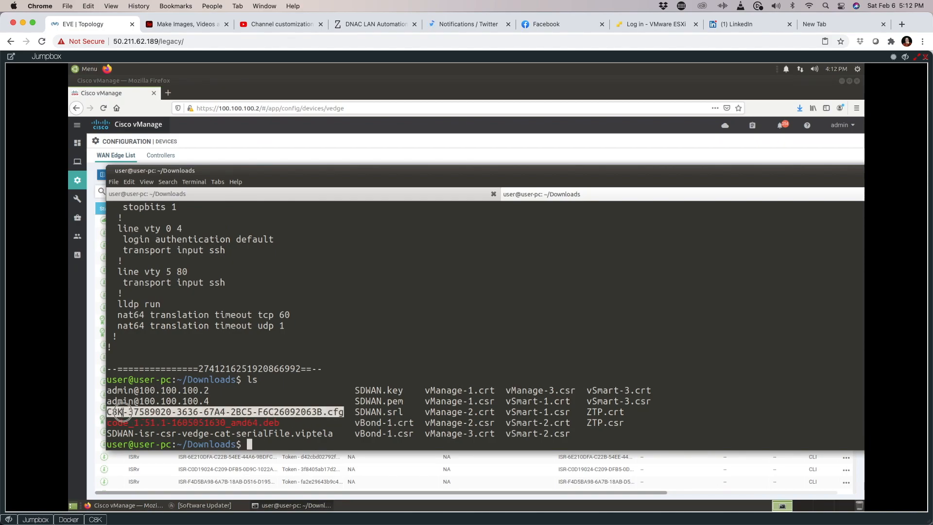
right_click(122, 412)
click(140, 440)
click(406, 198)
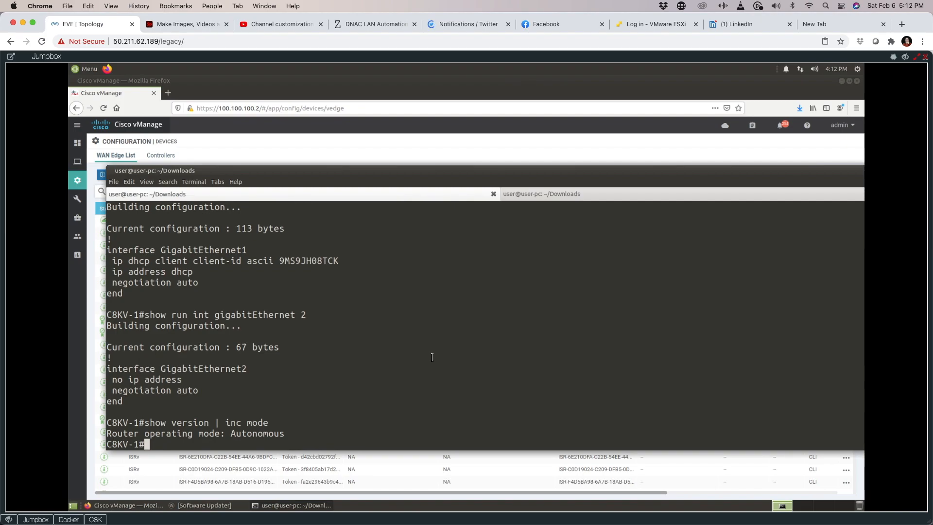
Step: Start 'copy scp: bootflash:' from remote host 100.100.100.254 and enter the source username
text(copy scp: bootflash:)
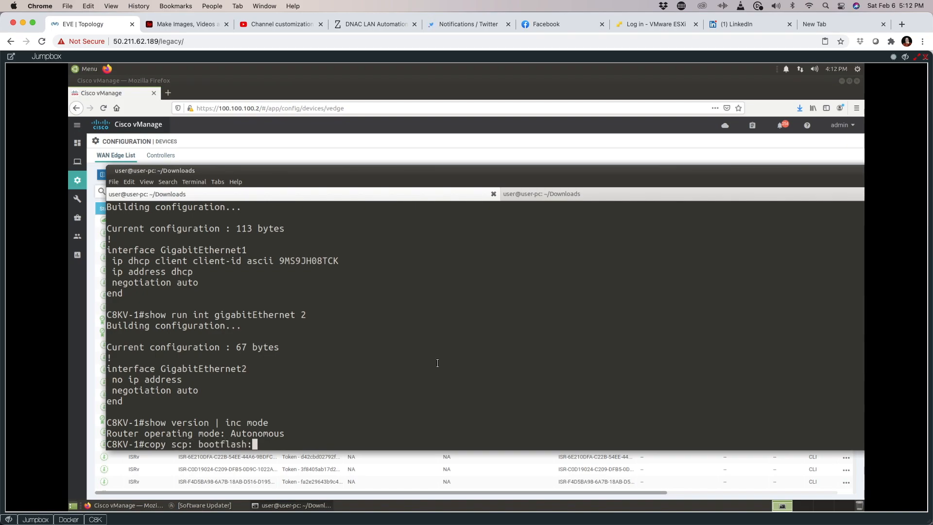
key(Return)
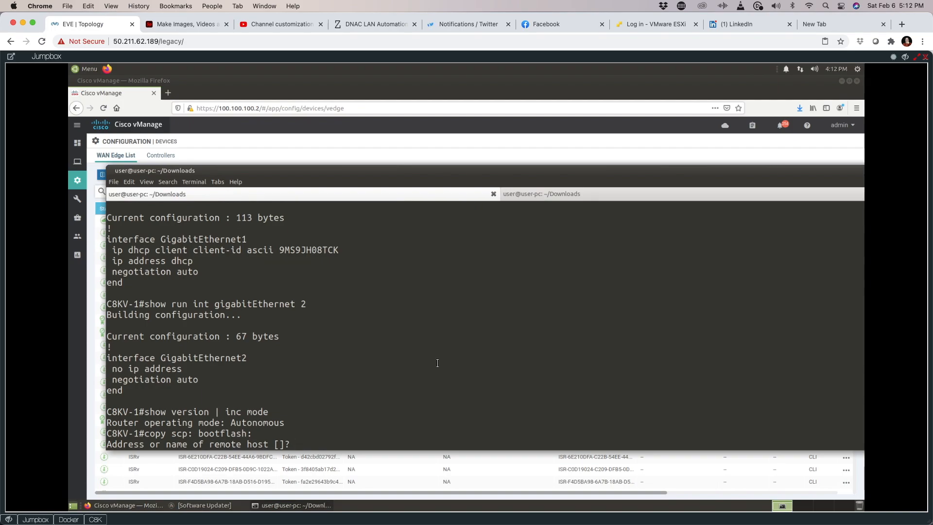
text(100.100.100.254)
key(Return)
text(userr)
key(BackSpace)
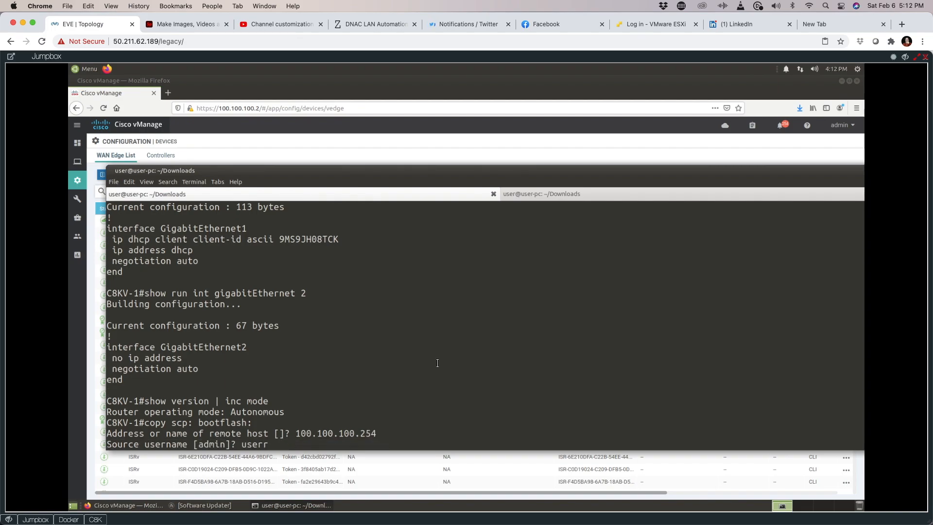
key(Return)
Step: Give /home/user/Downloads/ plus the pasted C8K bootstrap .cfg name as the source file
text(?)
key(BackSpace)
text(/home/user/DO)
key(BackSpace)
text(ownloads/)
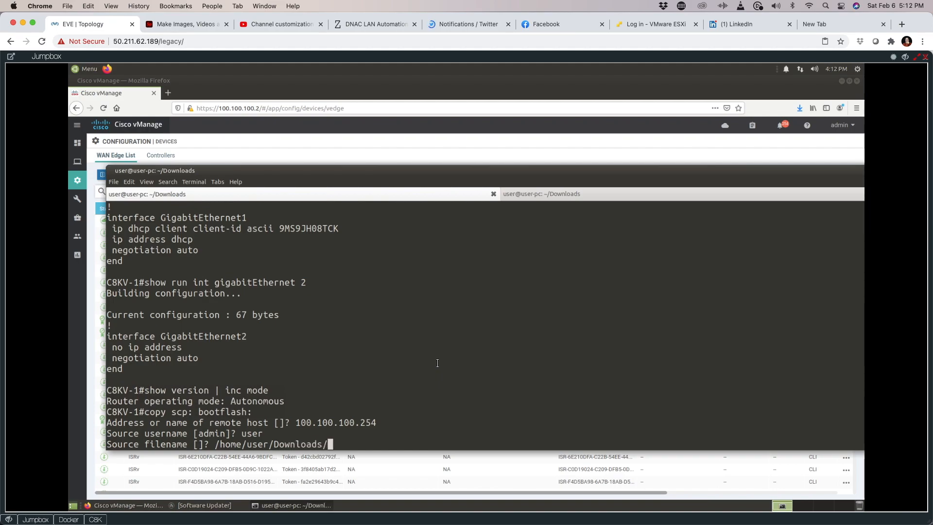
right_click(515, 359)
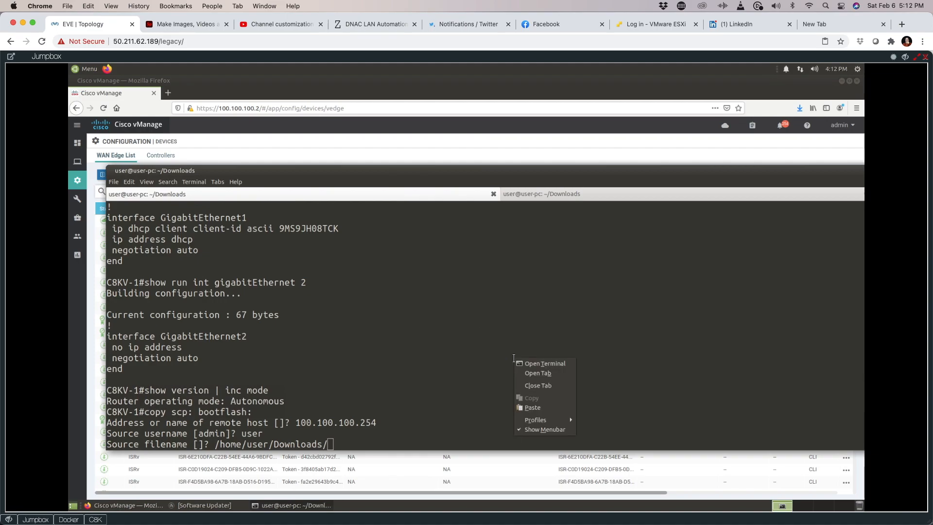
click(539, 409)
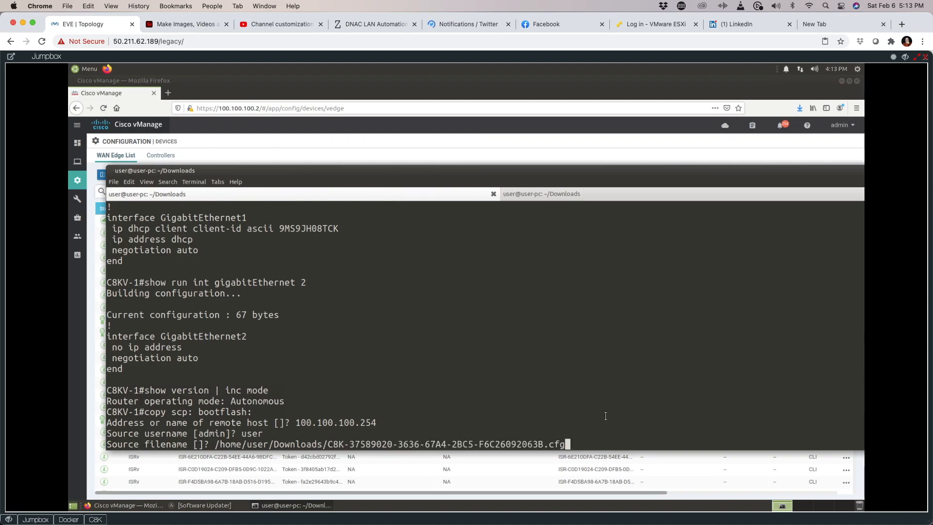
key(Return)
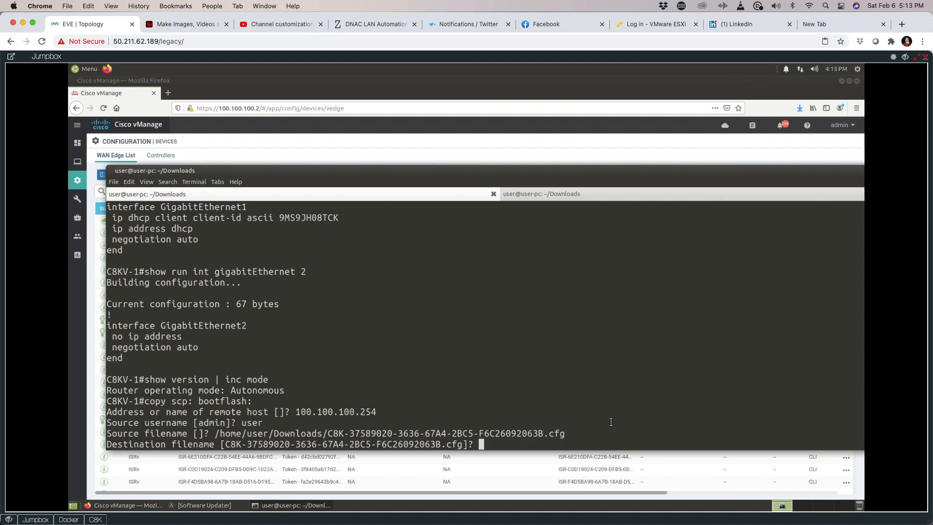
Step: Save the bootstrap to bootflash as ciscosdwan_cloud_init.cfg, entering the SCP password to copy 7988 bytes
text(ciscosdwan_cloud_init.cfg)
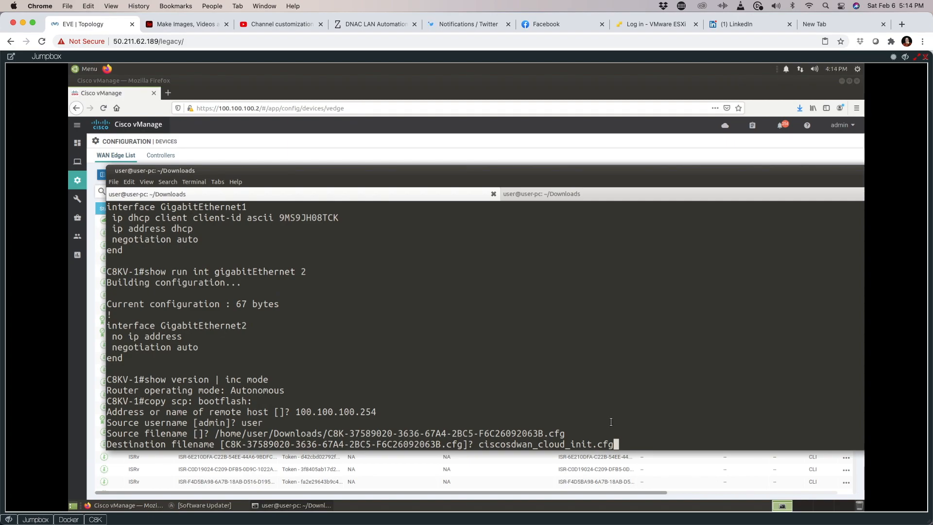
key(Return)
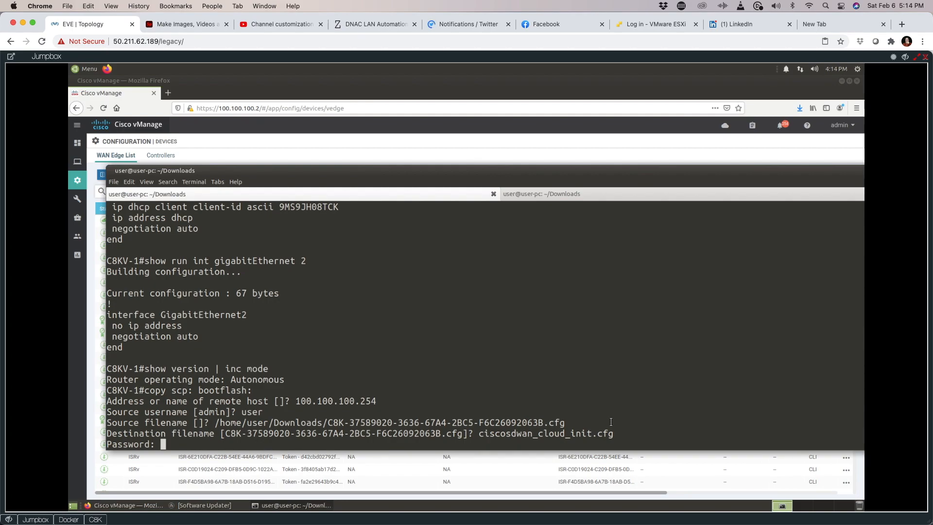
key(Return)
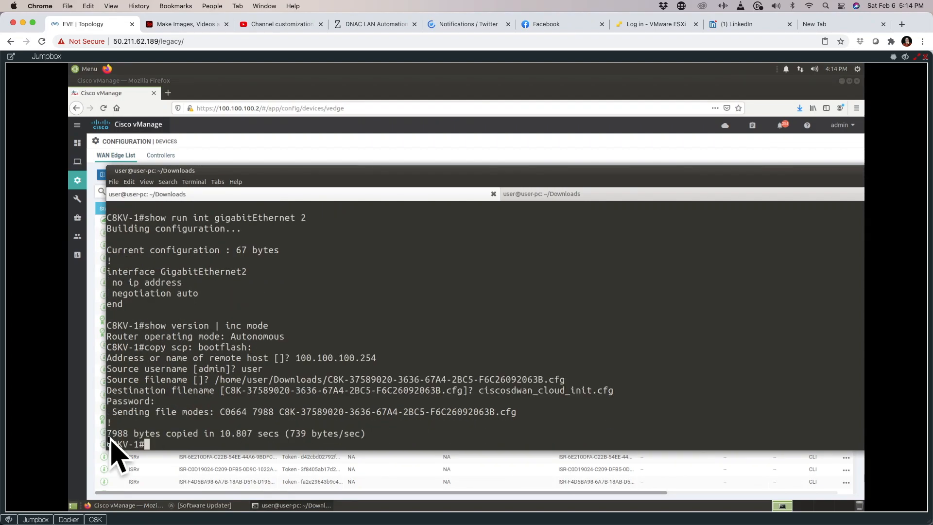
Step: Clear the prompt and type a second 'copy scp: bootflash:' command
key(ctrl+shift+v)
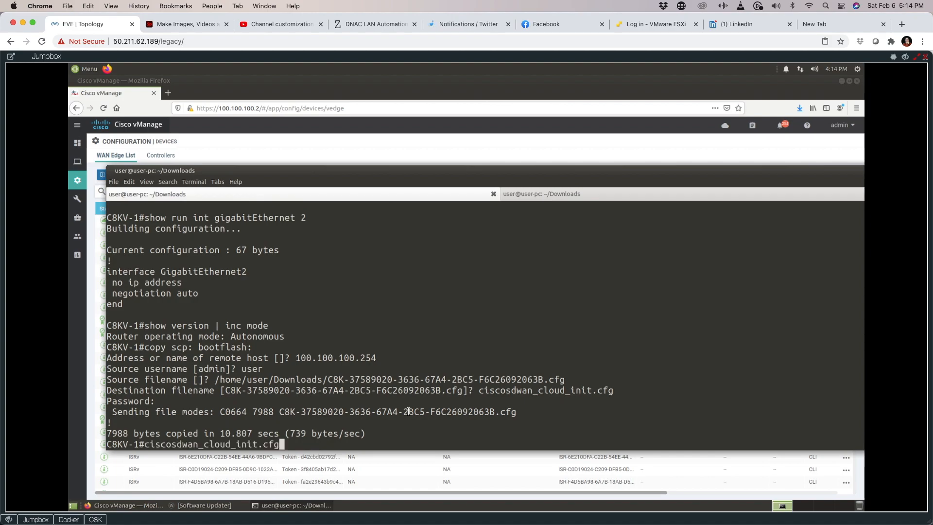
key(ctrl+u)
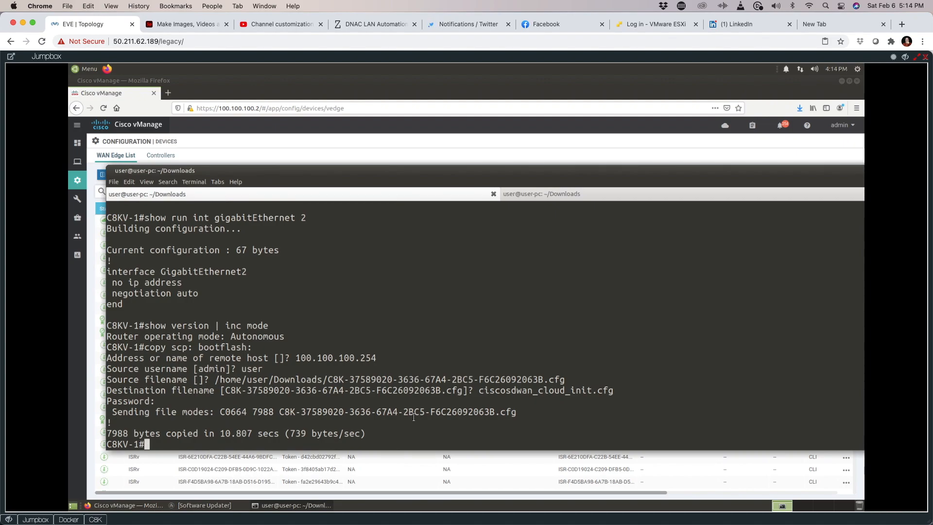
text(copy scp: bootflash:)
Step: Copy /home/user/Downloads/SDWAN.pem into bootflash as SDWAN.pem, keeping the default host and username
key(Return)
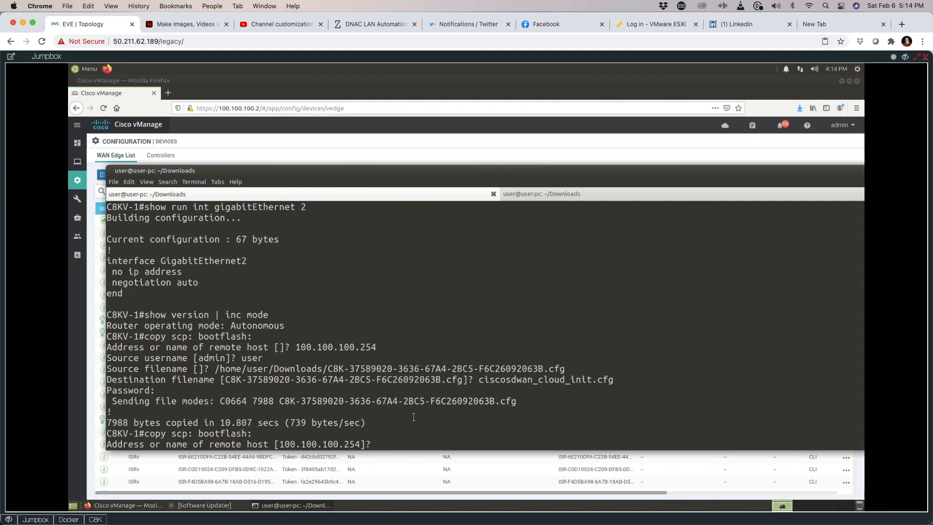
key(Return)
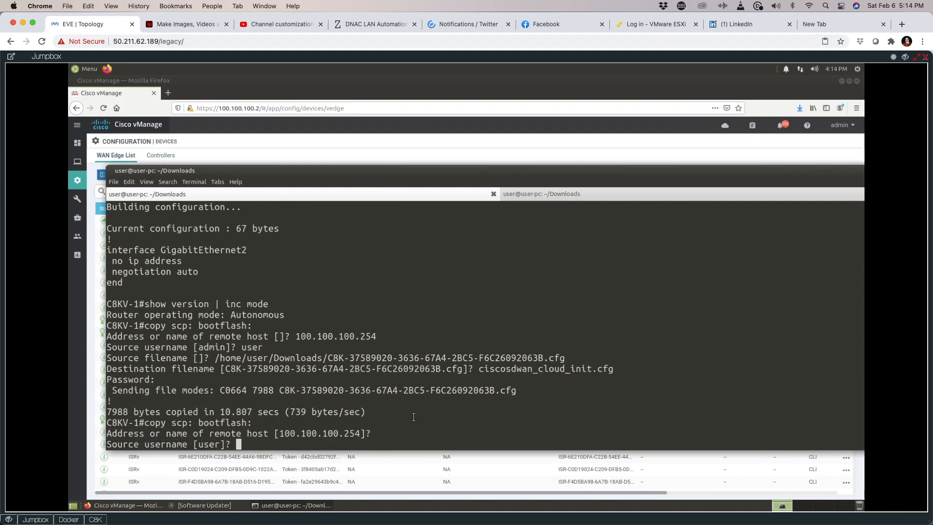
key(Return)
text(/h)
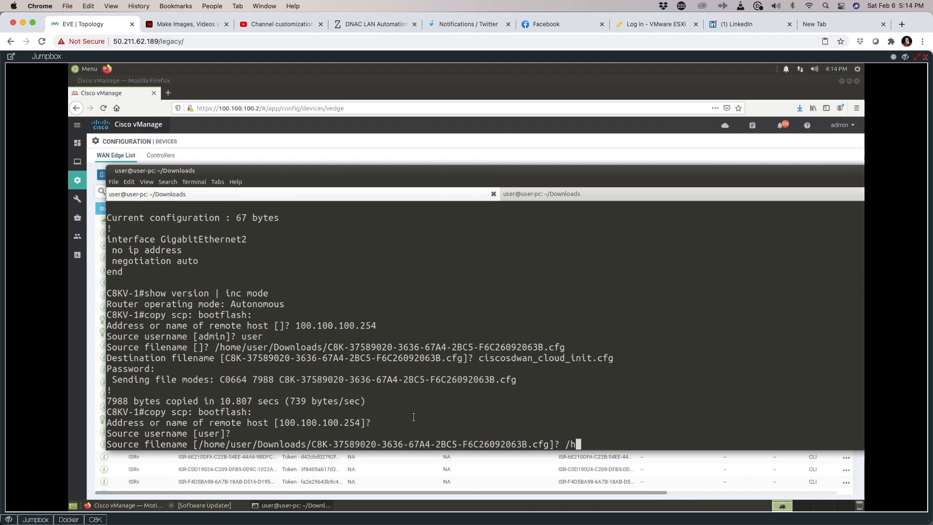
text(ume/user/Downloads/)
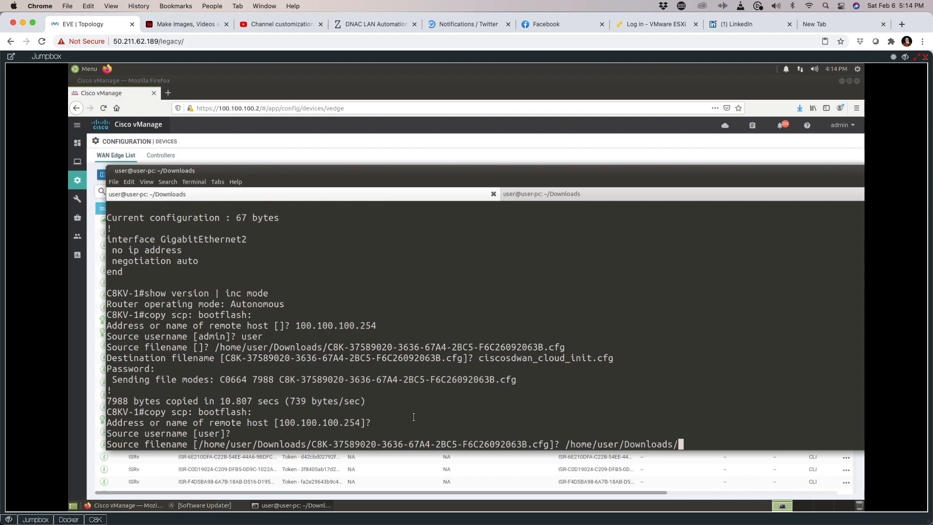
text(SDWAN.pem)
key(Return)
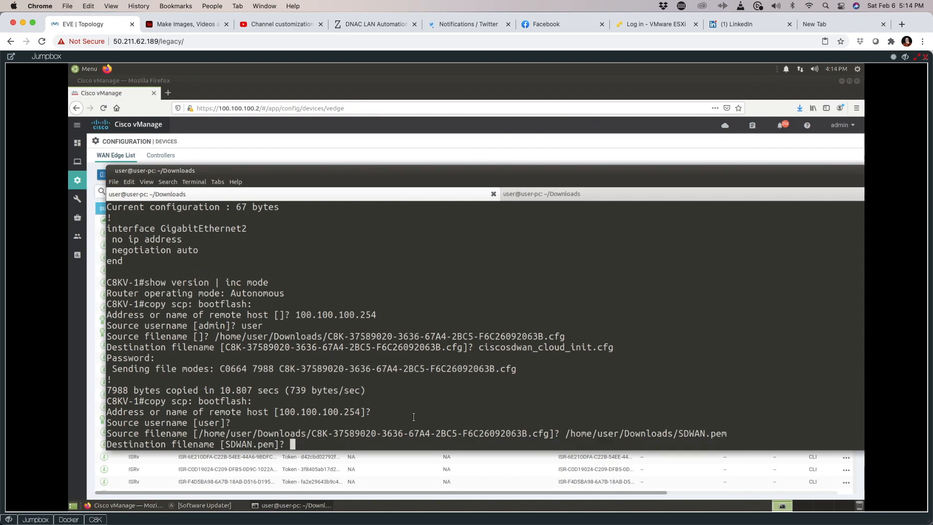
key(Return)
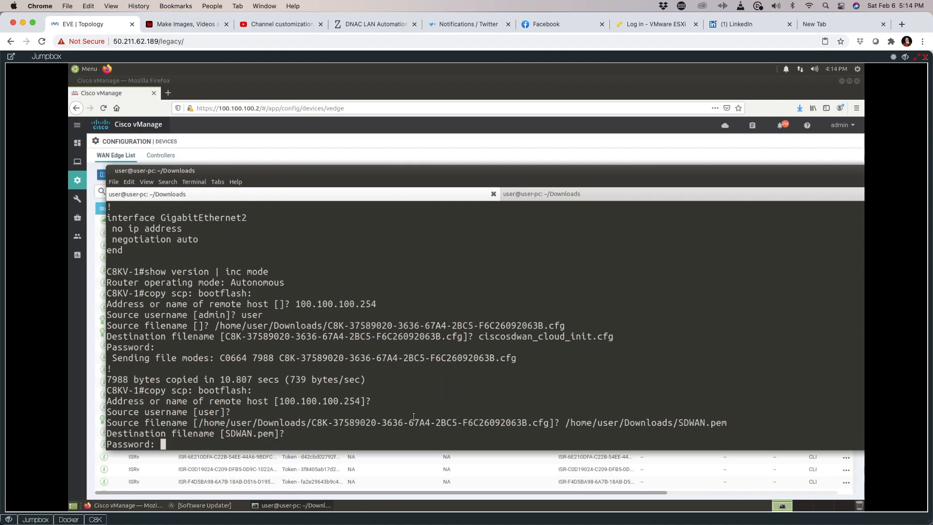
Step: Confirm SDWAN.pem and ciscosdwan_cloud_init.cfg in the bootflash dir listing, then verify 'show version | inc mode' reports Autonomous
text(dir)
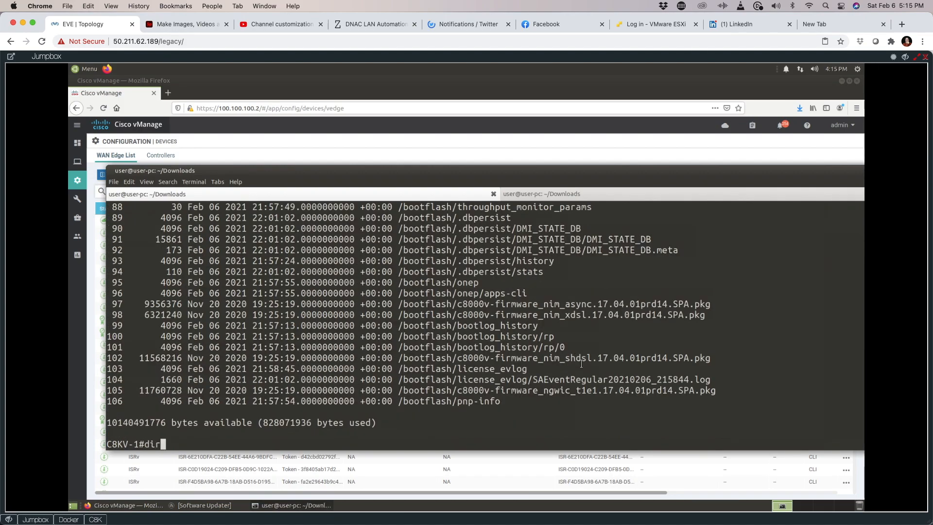
key(Return)
drag(483, 227, 352, 230)
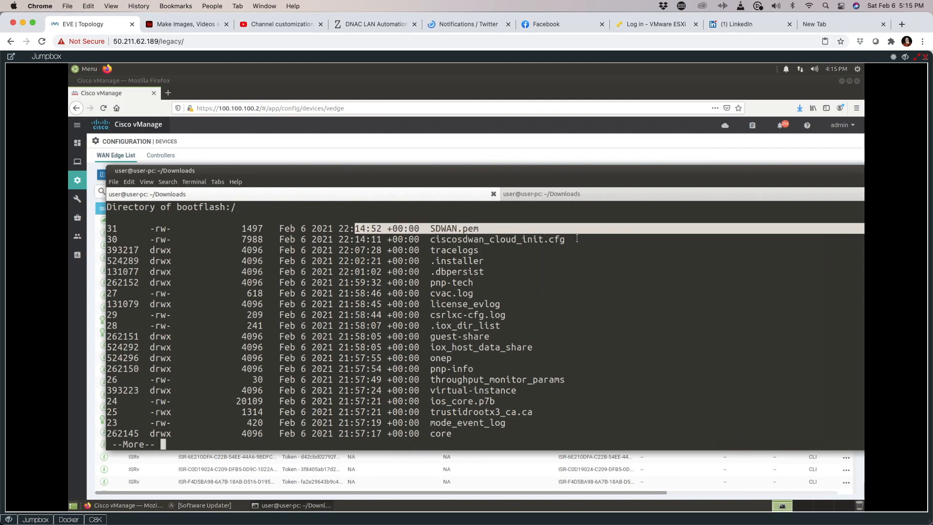
drag(577, 240, 426, 240)
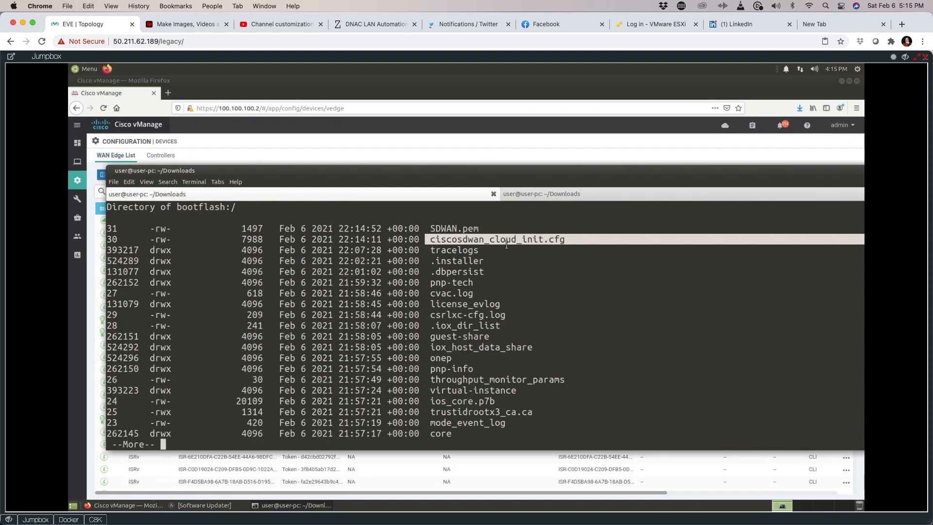
key(q)
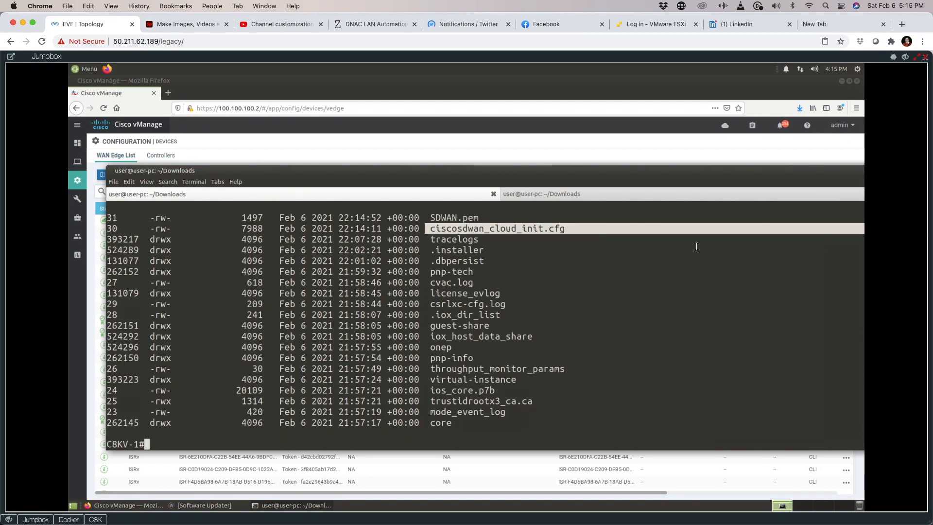
text(show version | inc mode)
key(Return)
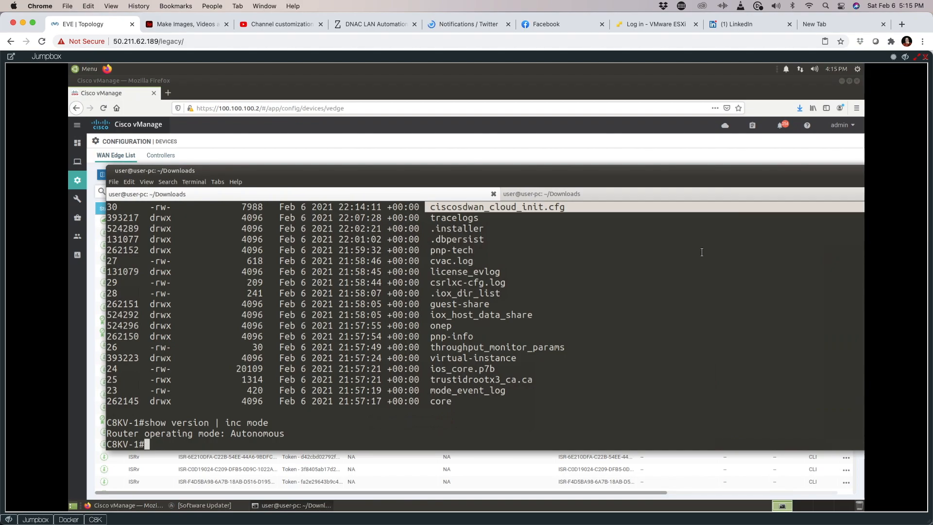
Step: Run 'controller-mode enable' on C8KV-1 and confirm, triggering the reload
text(control)
key(Tab)
text(en)
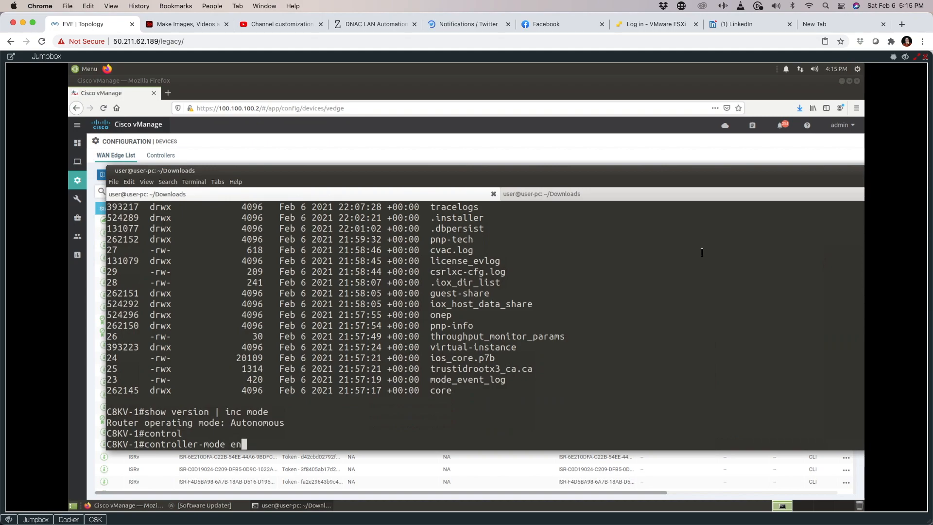
key(Tab)
key(Return)
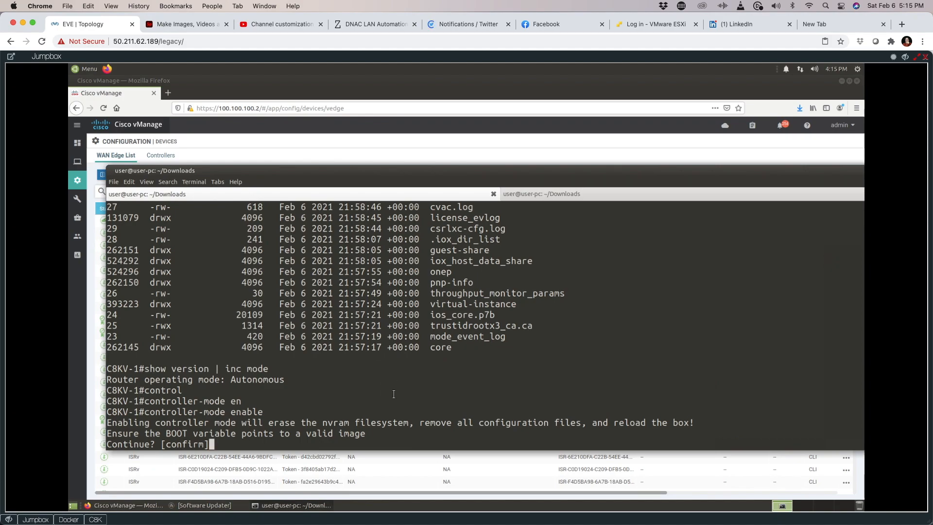
Step: Bring up and reposition the C8K router console window to watch the reload
click(96, 519)
drag(265, 92, 456, 157)
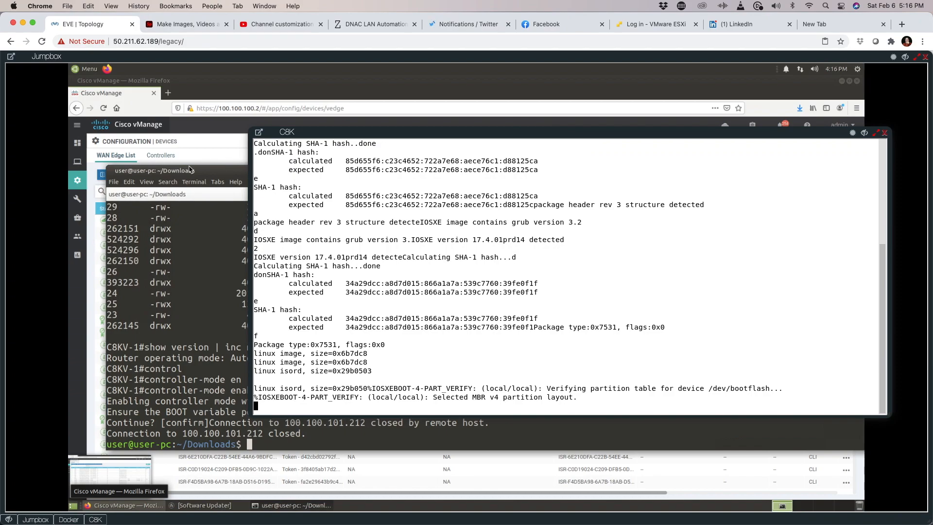
click(204, 154)
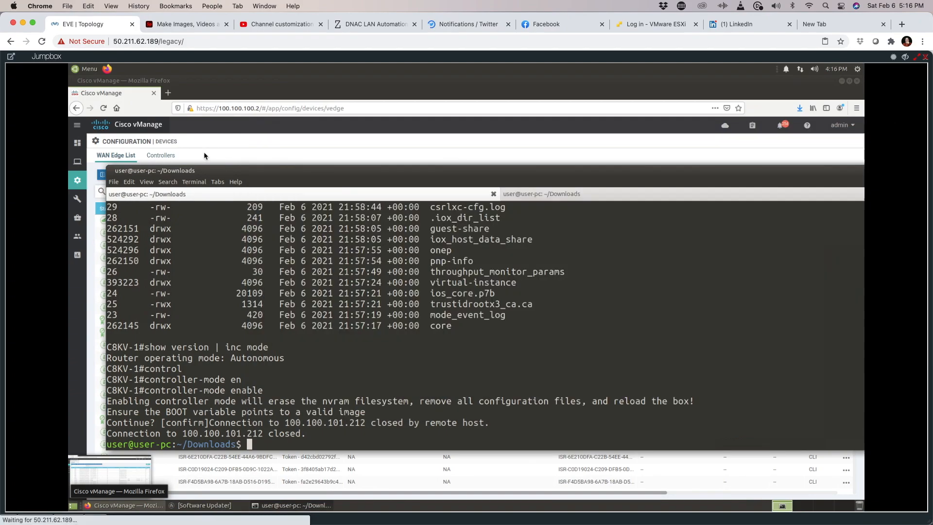
Step: Minimize the terminal to reveal the vManage WAN Edge List and view the C8K boot console loading ciscosdwan_cloud_init.cfg
double_click(731, 171)
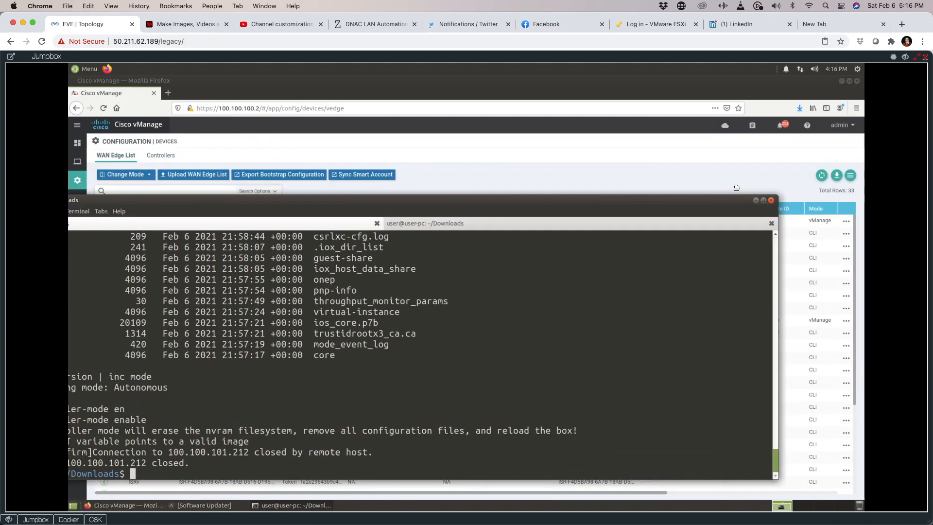
click(756, 200)
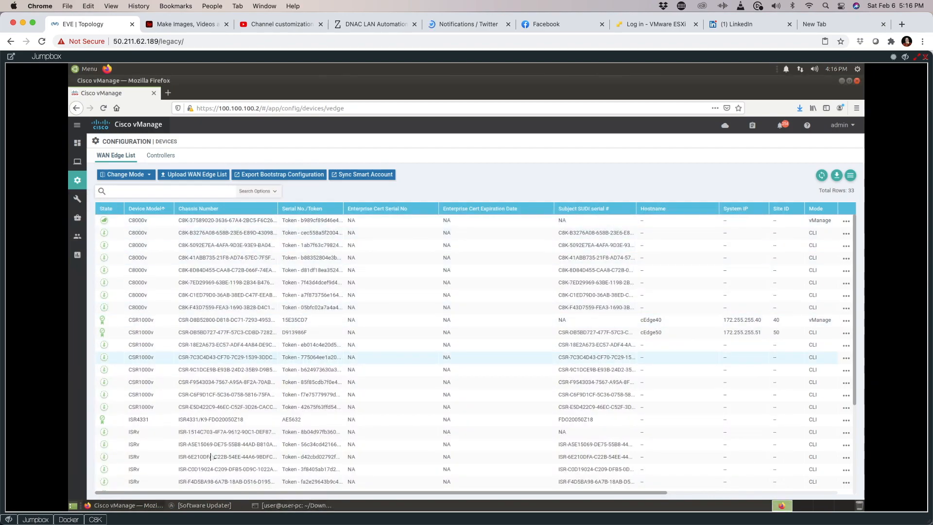
click(95, 519)
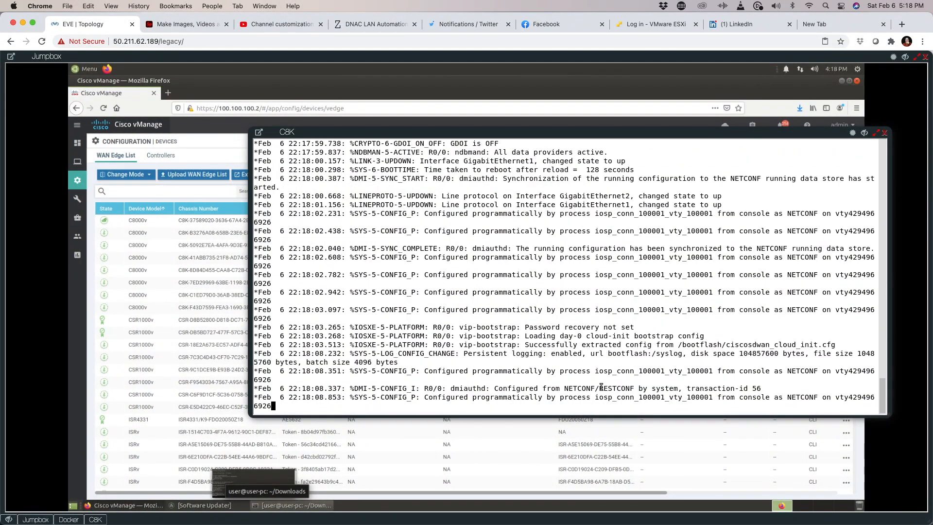
Step: Highlight the persistent logging, extracted bootflash config path and FTMD warning lines in the boot log
drag(682, 328, 832, 321)
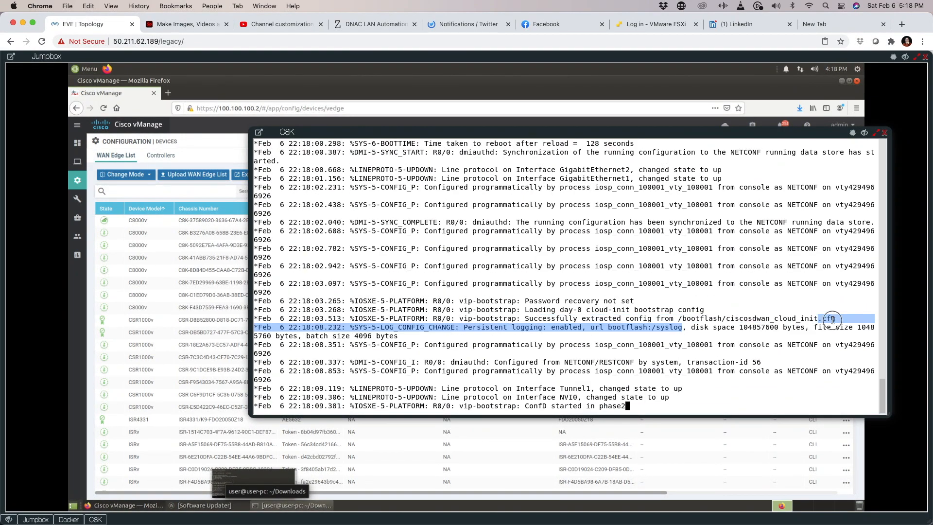
drag(687, 319, 846, 316)
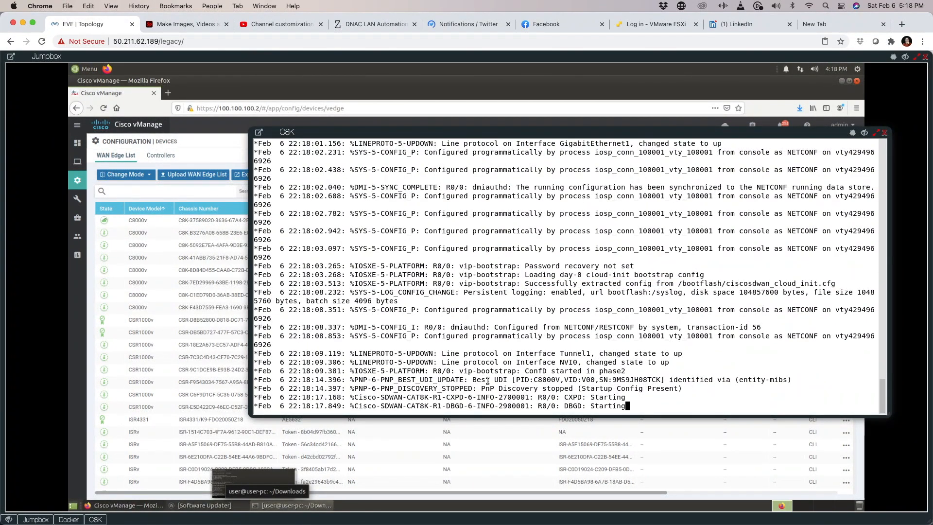
drag(367, 400, 621, 400)
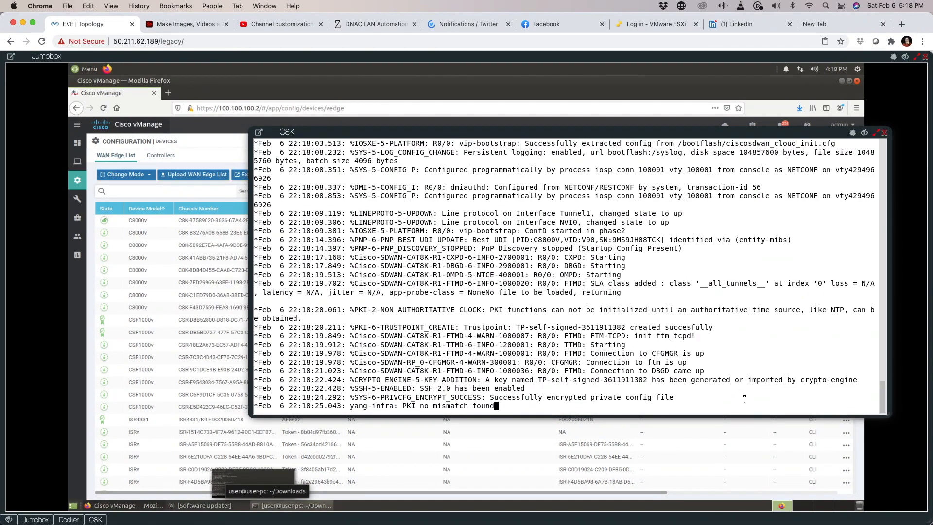
drag(536, 364, 633, 360)
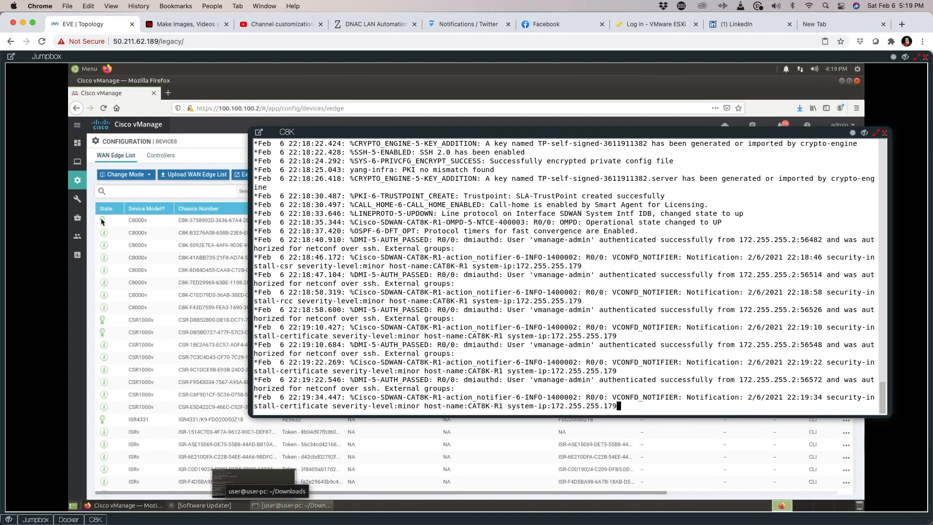
Step: Bring up CAT8K-R1's Username login prompt in the console, then go back to the vManage WAN Edge List
click(444, 317)
key(Return)
key(Return)
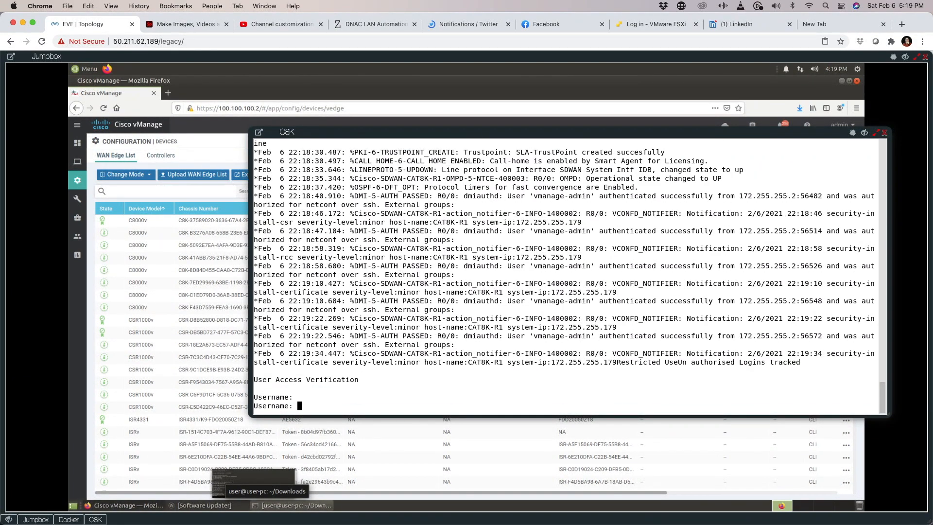
click(76, 144)
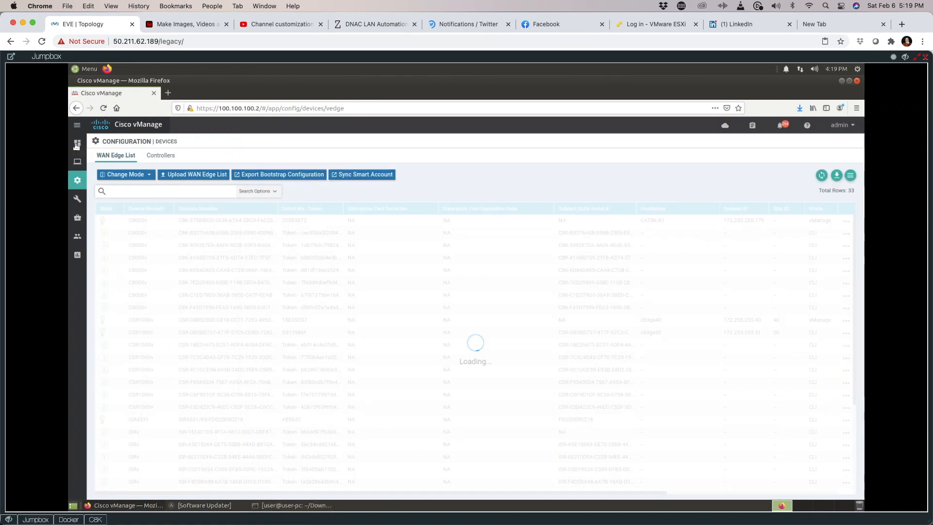
Step: Go to the vManage Main Dashboard to see 6 WAN Edge devices and 33 authorized
mouse_move(76, 144)
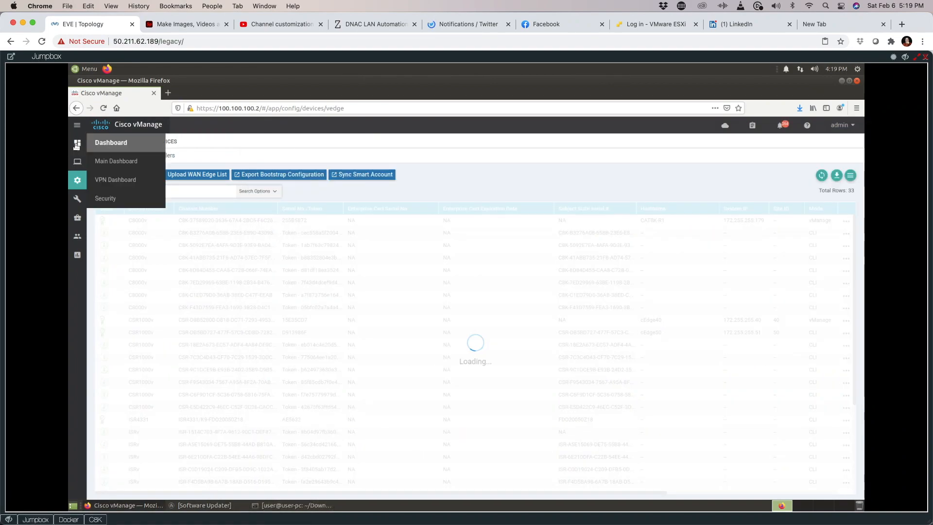
click(116, 164)
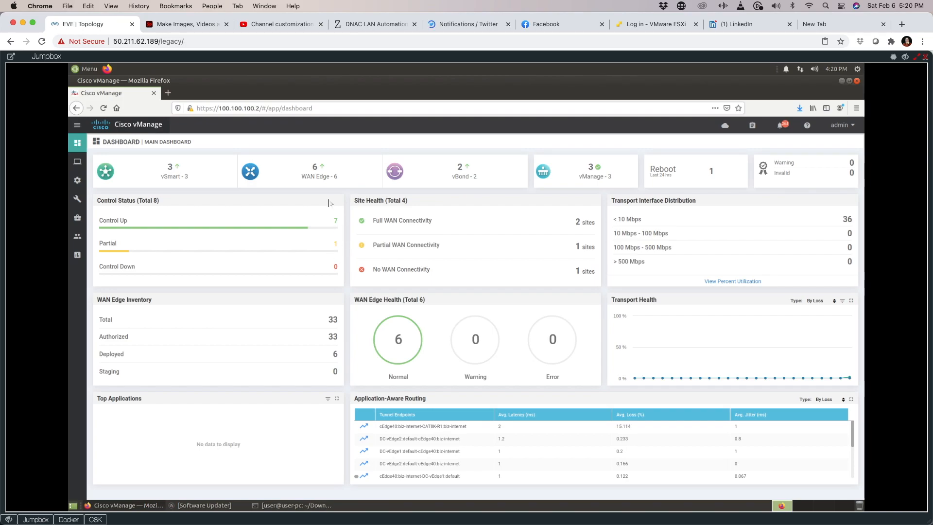
click(315, 167)
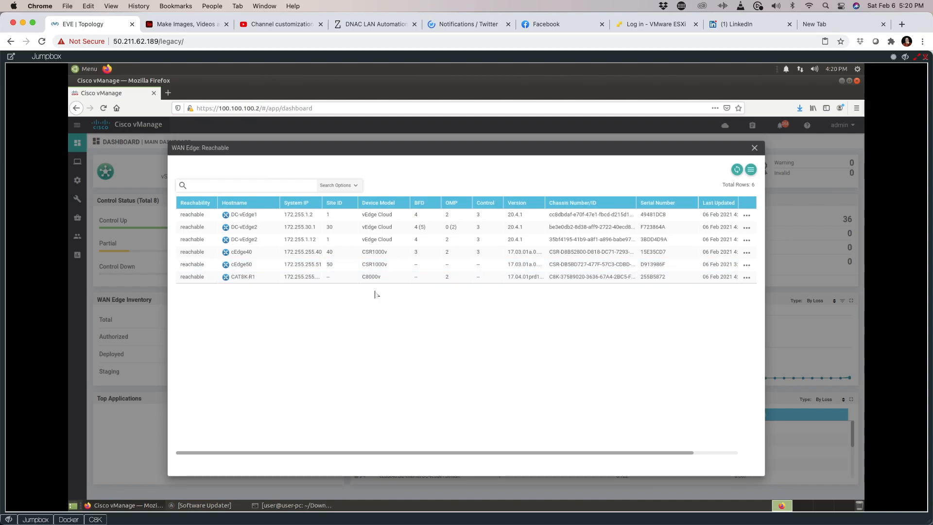
click(754, 148)
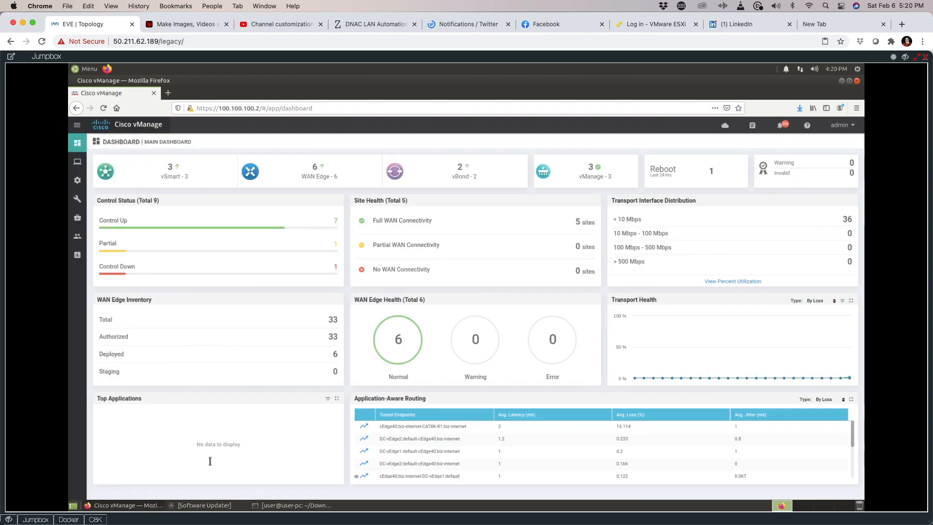
Step: Log in to the CAT8K-R1 console and enter privileged mode with en
mouse_move(152, 509)
click(95, 519)
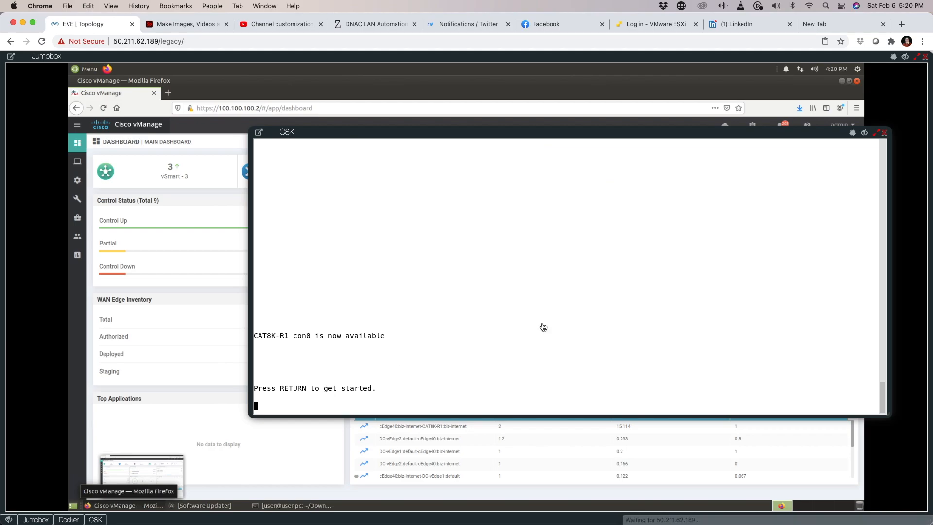
key(Return)
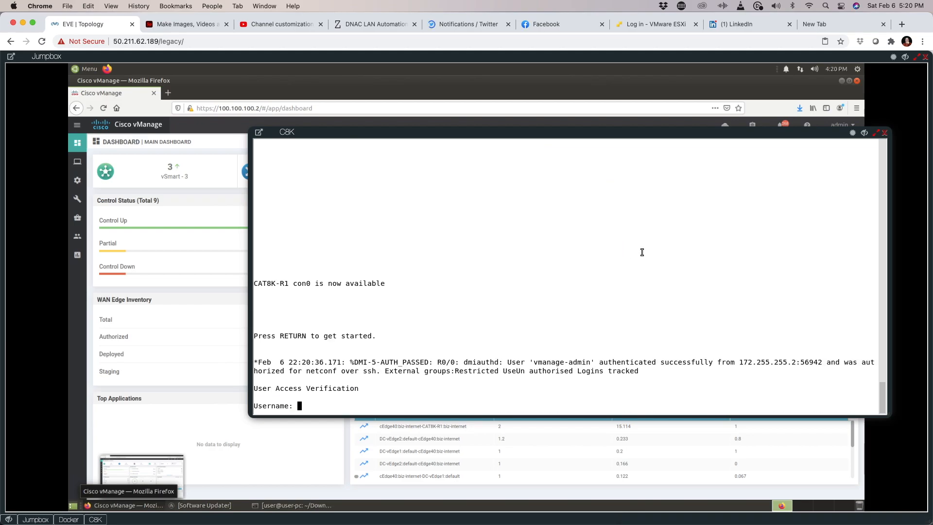
text(admin)
key(Return)
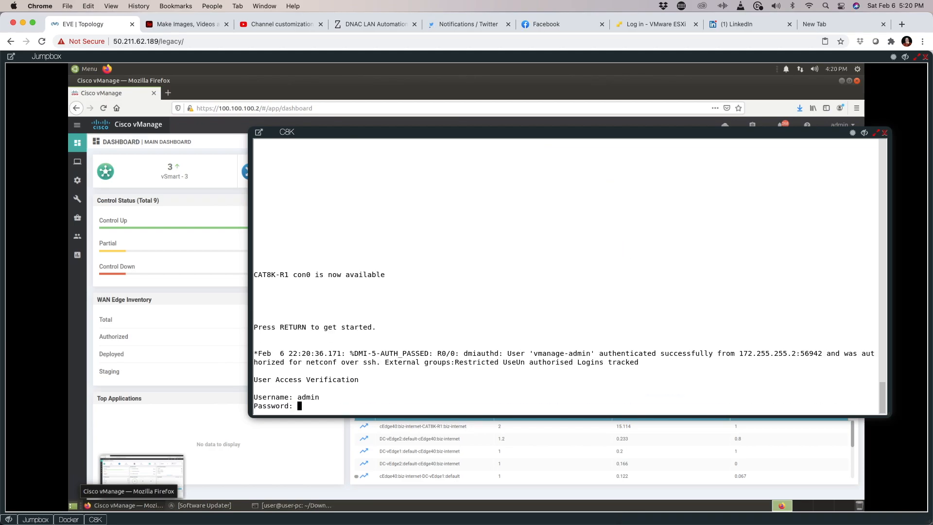
key(Return)
text(en)
key(Return)
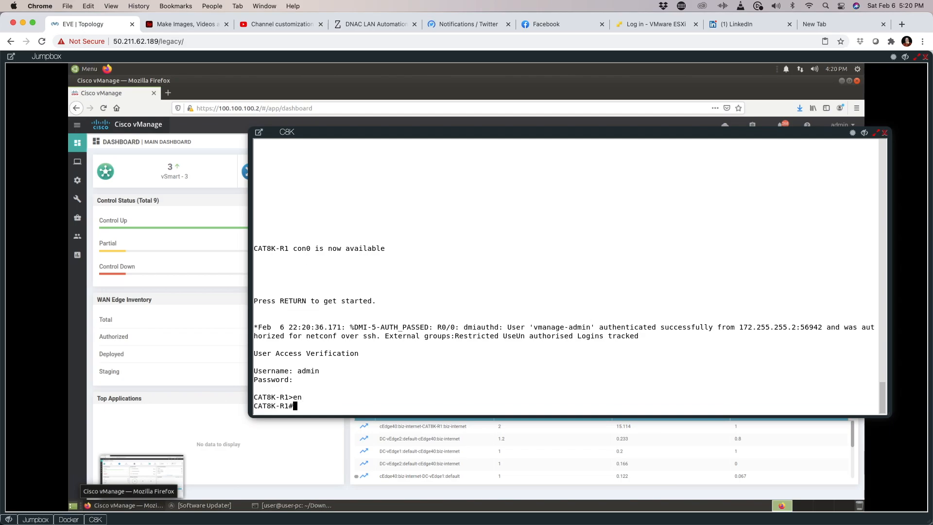
Step: Try config t, which Controller mode rejects, then enter and exit config-transaction mode
text(config t)
key(Return)
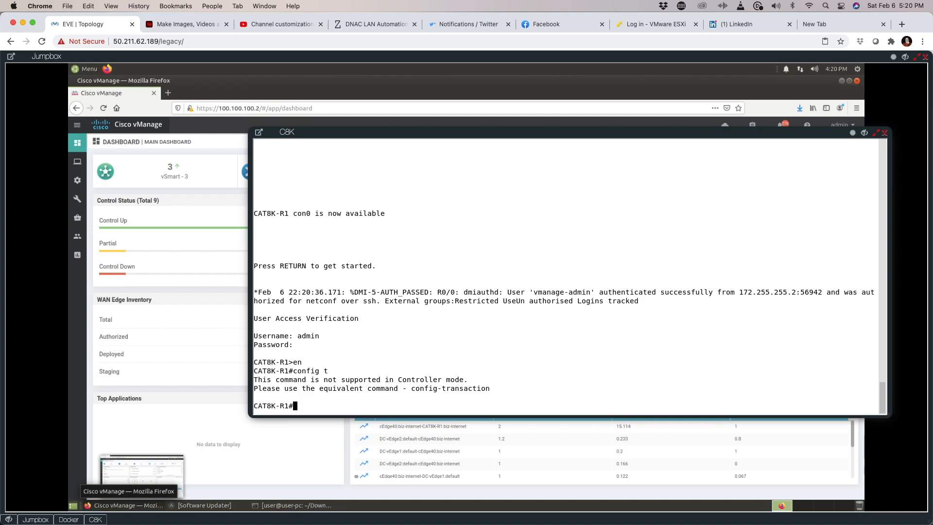
text(cont)
text(ig-t)
key(Tab)
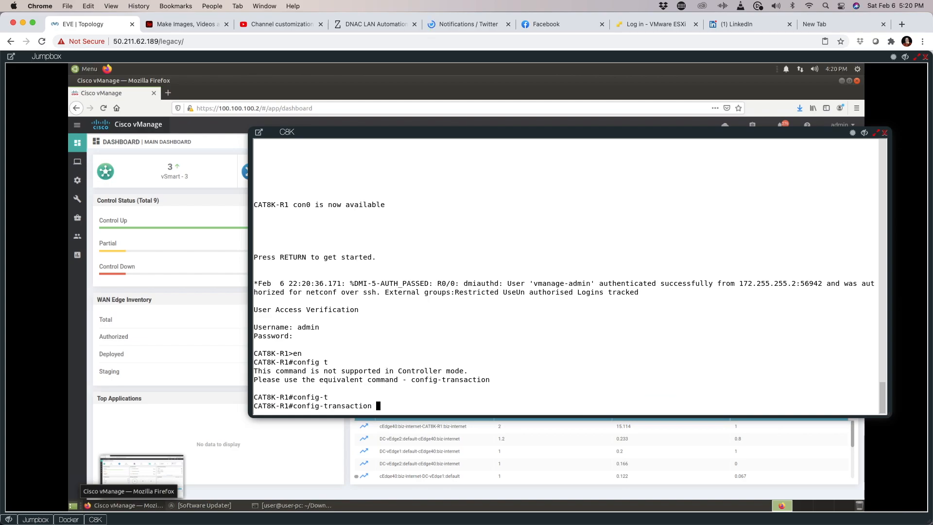
key(Return)
text(ei)
key(BackSpace)
text(xit)
key(Return)
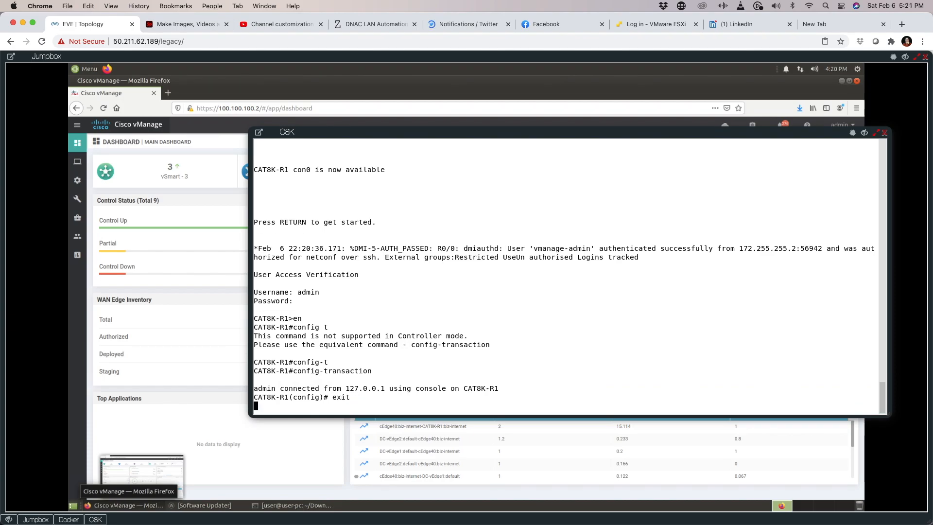
text(show version | oi)
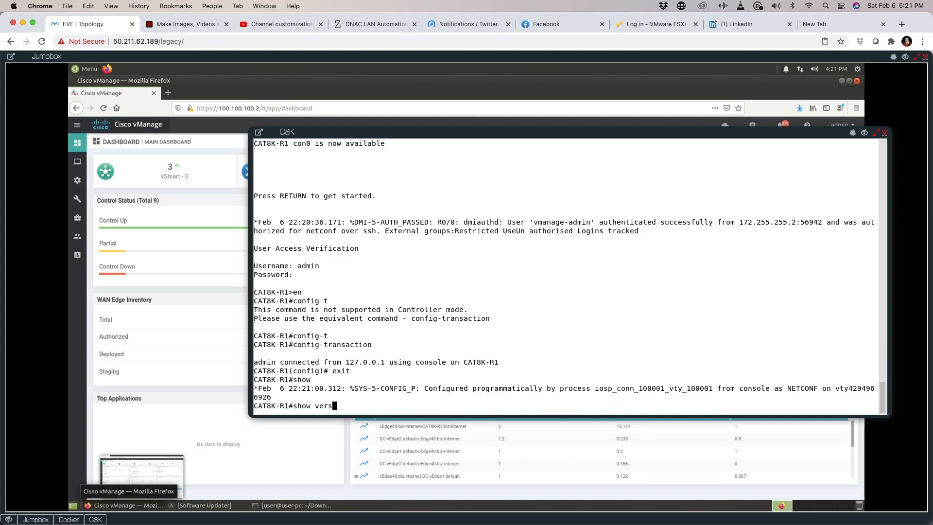
Step: Run 'show version | inc mode' and highlight the Controller-Managed operating mode
key(BackSpace)
key(BackSpace)
text(inc mode)
key(Return)
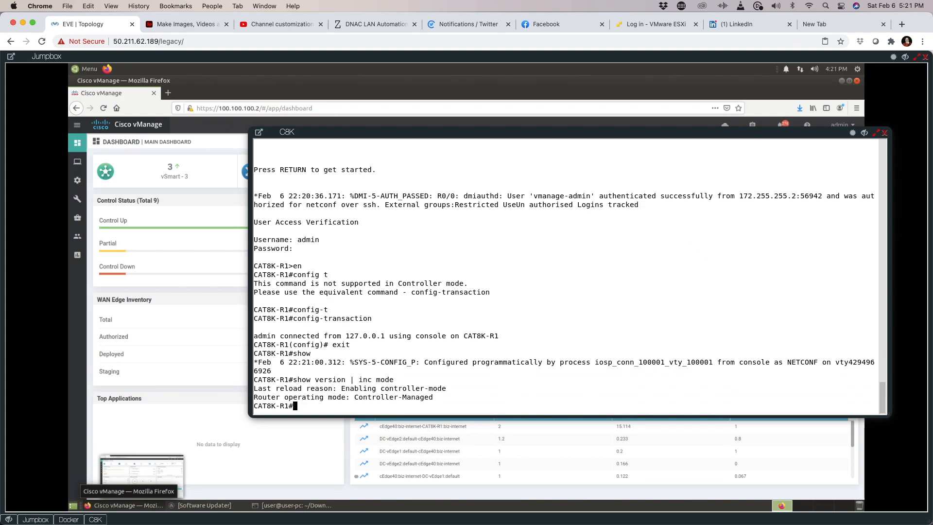
drag(355, 398, 423, 390)
drag(351, 399, 449, 393)
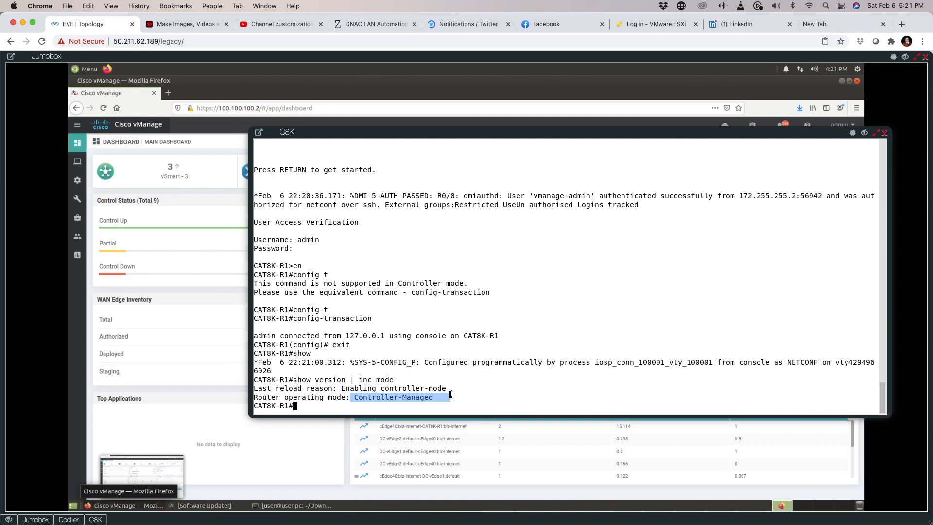
key(Return)
key(Return)
Step: Run 'show sdwan control connections' and highlight the vmanage and two vsmart connections
text(show sdwa)
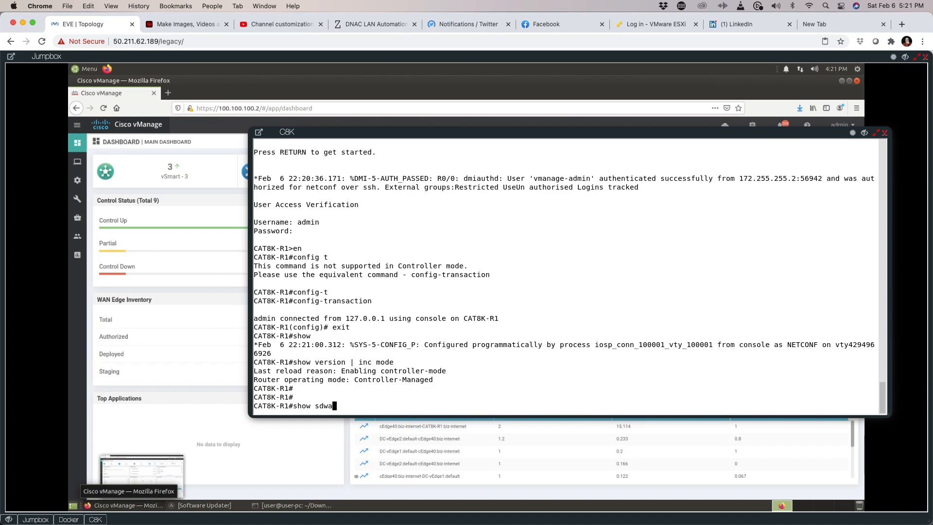
text(n c)
key(Tab)
text(con)
key(Tab)
text(tr)
key(Tab)
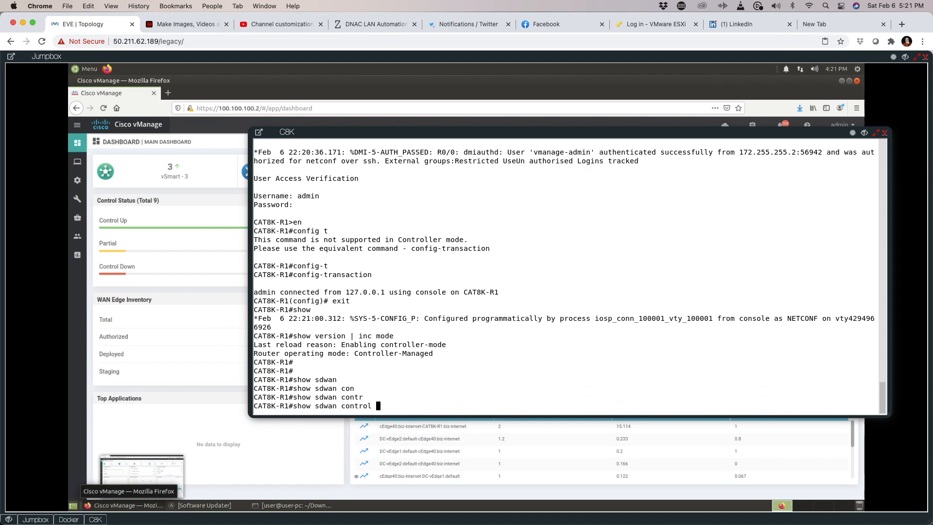
text(con)
key(Tab)
key(Return)
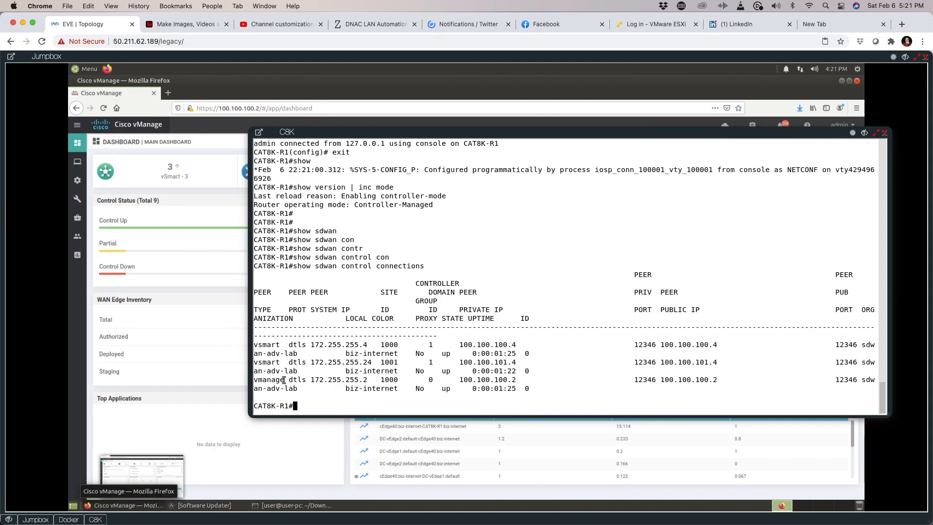
drag(258, 379, 302, 381)
drag(266, 344, 326, 364)
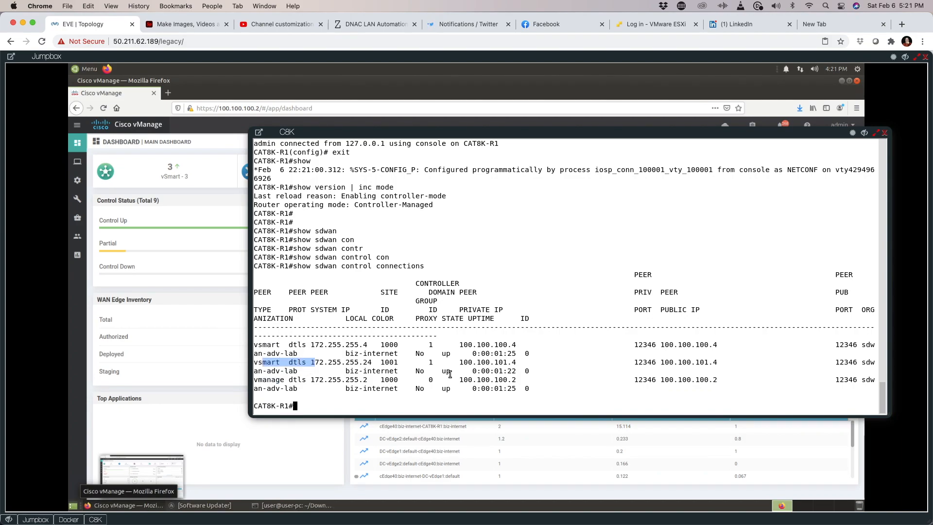
Step: Run 'show sdwan omp peers' and highlight the 172.255.255.4 vsmart peer
text(show sdwan omp)
key(Tab)
text(pee)
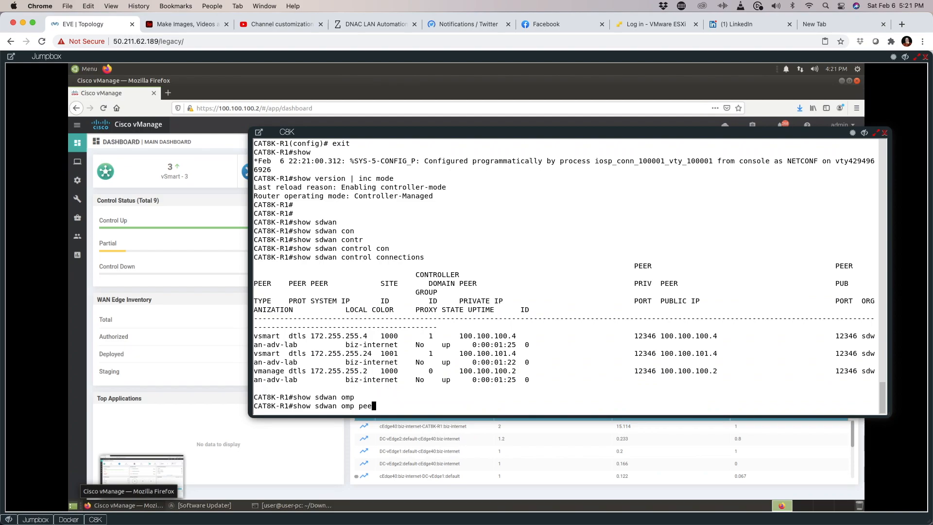
key(Tab)
key(Return)
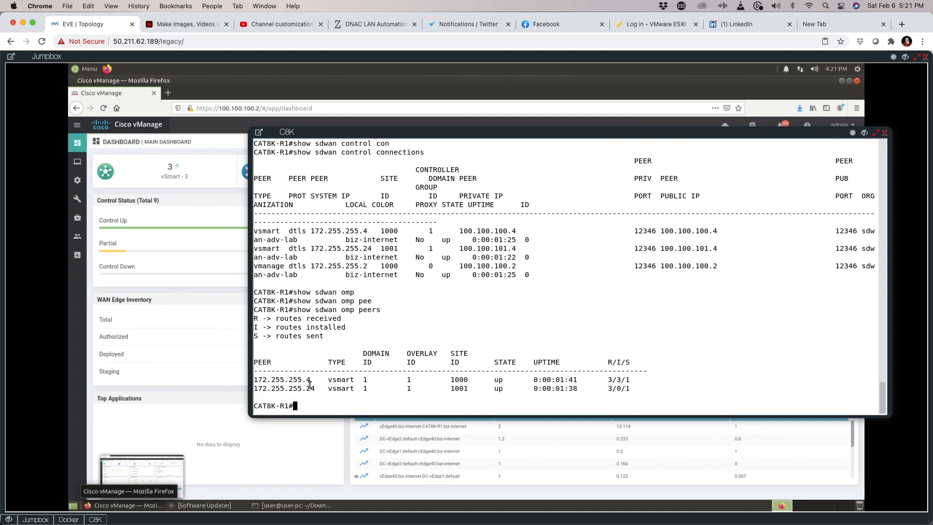
click(287, 381)
drag(318, 382, 283, 390)
key(Return)
key(Return)
key(Return)
Step: Run 'show sdwan bfd sessions' and page through all five sessions up over biz-internet
text(show )
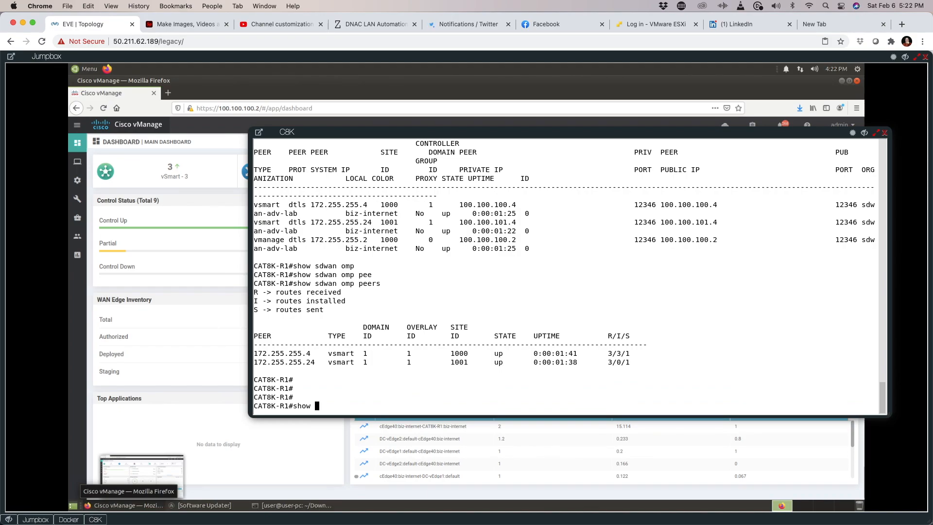
text(sdwan bf)
key(Tab)
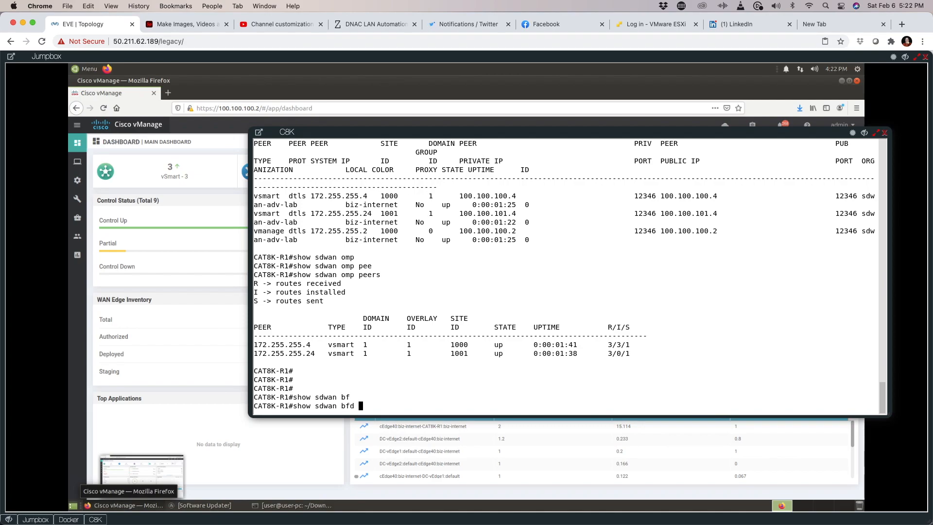
text(se)
key(Tab)
key(Return)
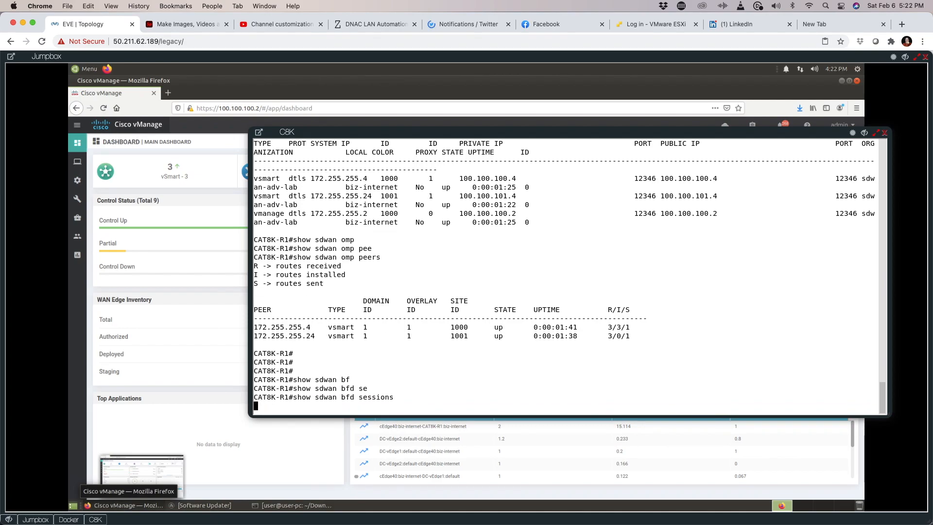
key(space)
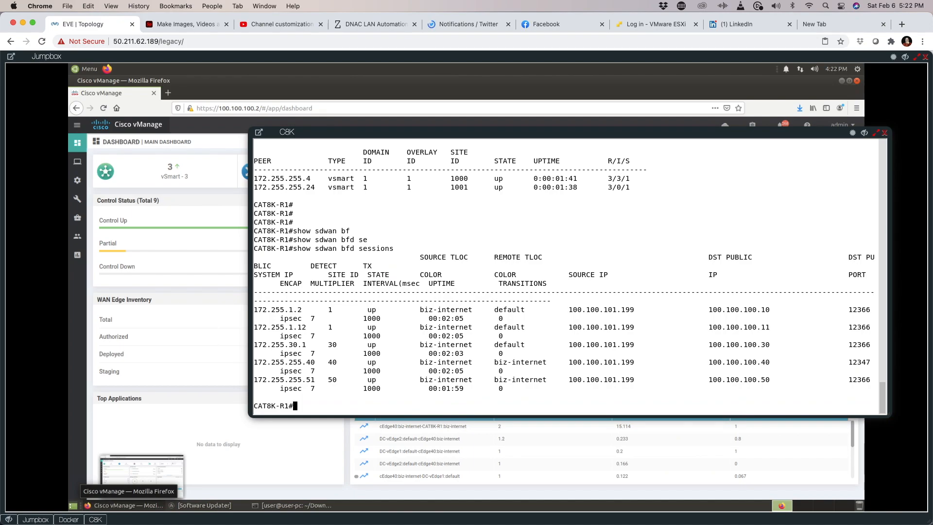
Step: Show GigabitEthernet1's running config: 100.100.101.199/24 with ip nat outside
text(show run int)
key(Tab)
text(Gi)
key(Tab)
text(1)
key(Return)
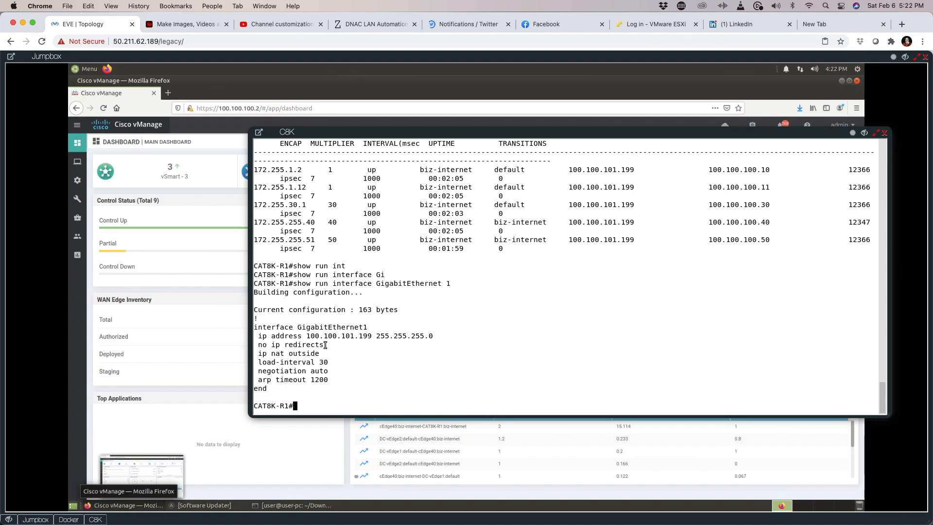
drag(328, 353, 257, 353)
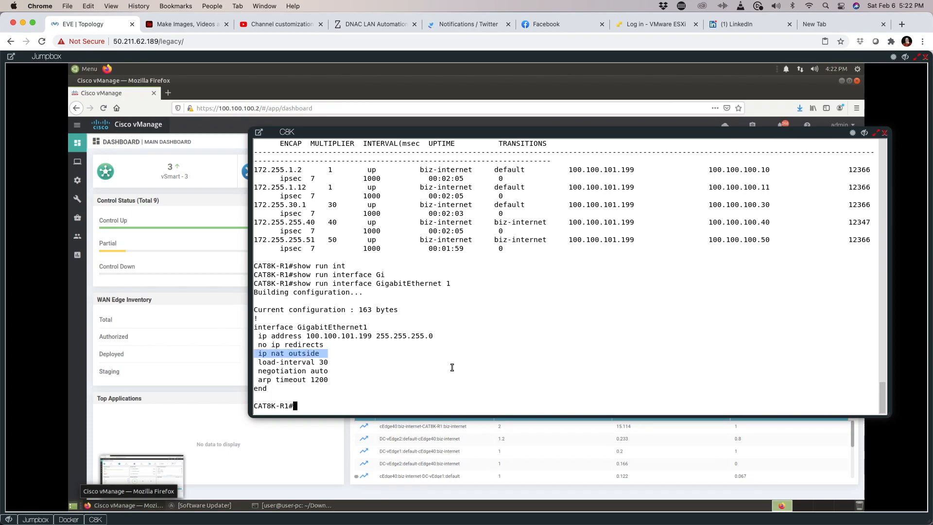
drag(383, 327, 286, 327)
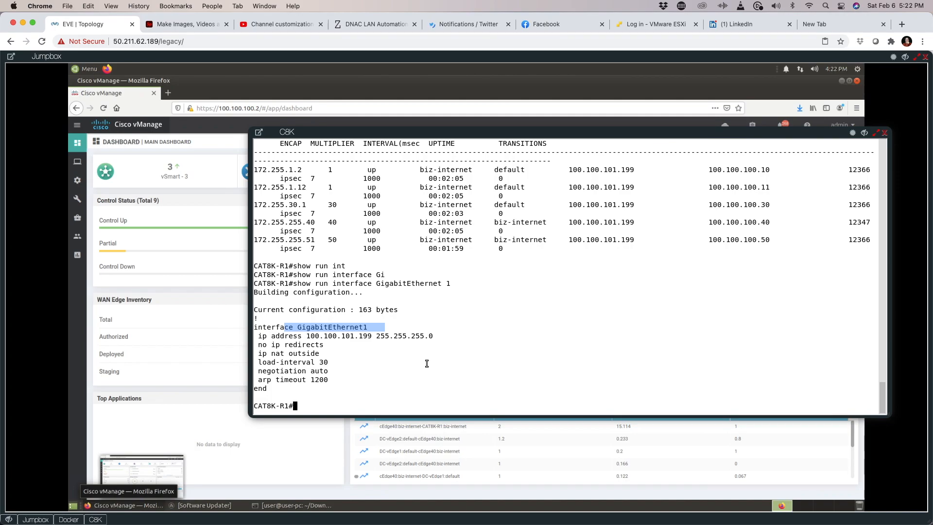
drag(436, 336, 264, 336)
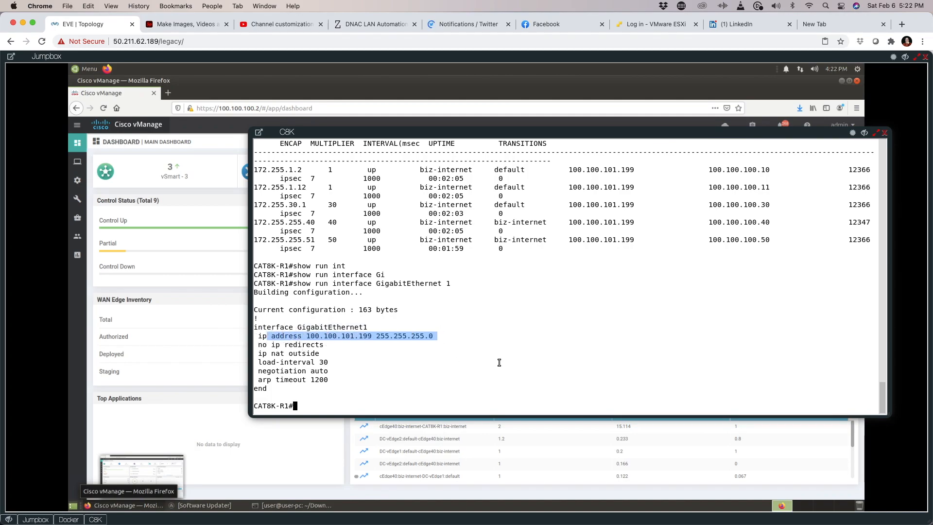
Step: Show GigabitEthernet2's running config: vrf forwarding 1 with 192.168.100.1/24
key(Up)
key(BackSpace)
text(2)
key(Return)
drag(377, 325, 267, 327)
drag(336, 337, 253, 336)
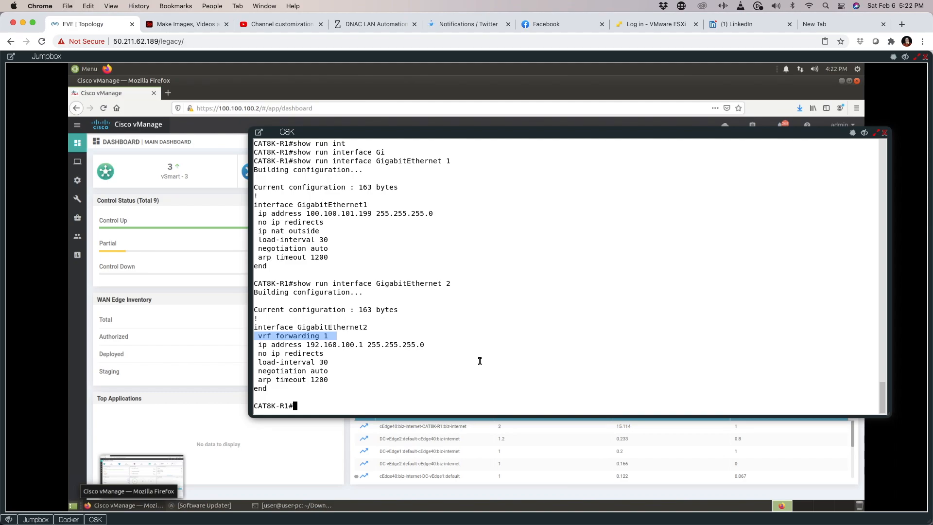
drag(429, 348, 345, 348)
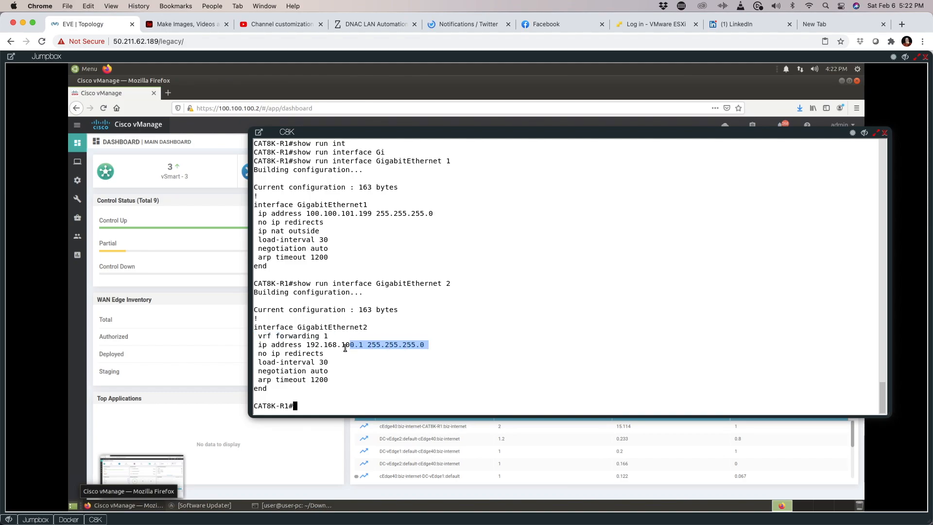
click(430, 353)
Step: Run 'show ip route' and highlight the default route via 100.100.101.254
text(show ip ro)
text(ut)
key(Tab)
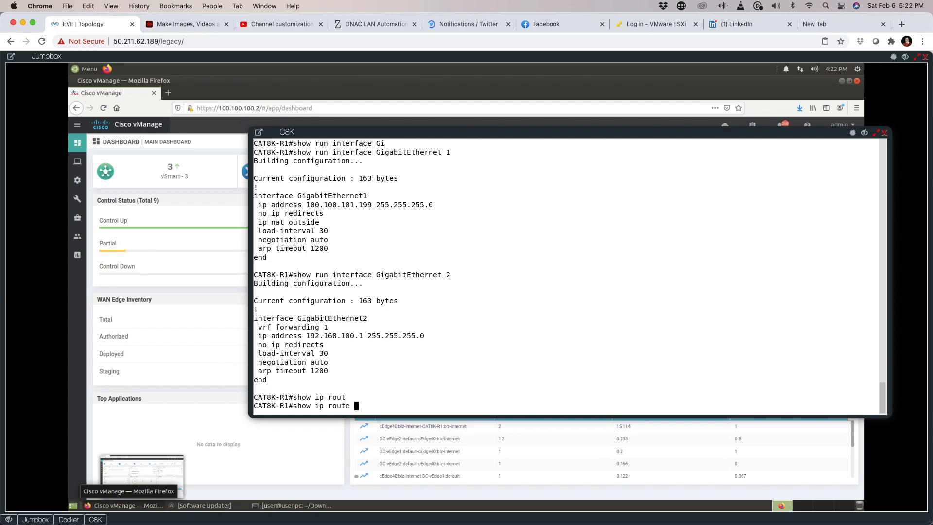
key(Return)
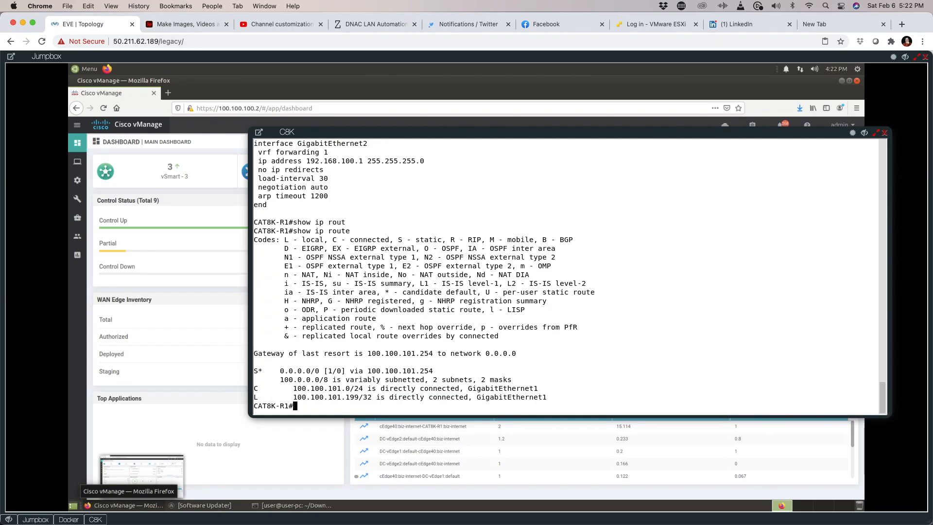
drag(267, 371, 467, 372)
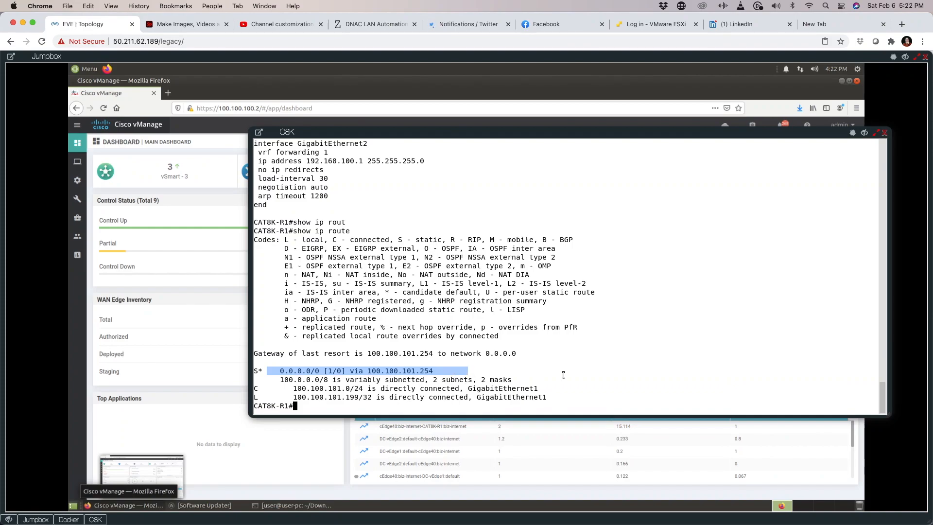
Step: Run 'show ip route vrf 1' and highlight the NAT default route to Null0
text(show ip rou)
key(Tab)
text(vr)
key(Tab)
text(1)
key(Return)
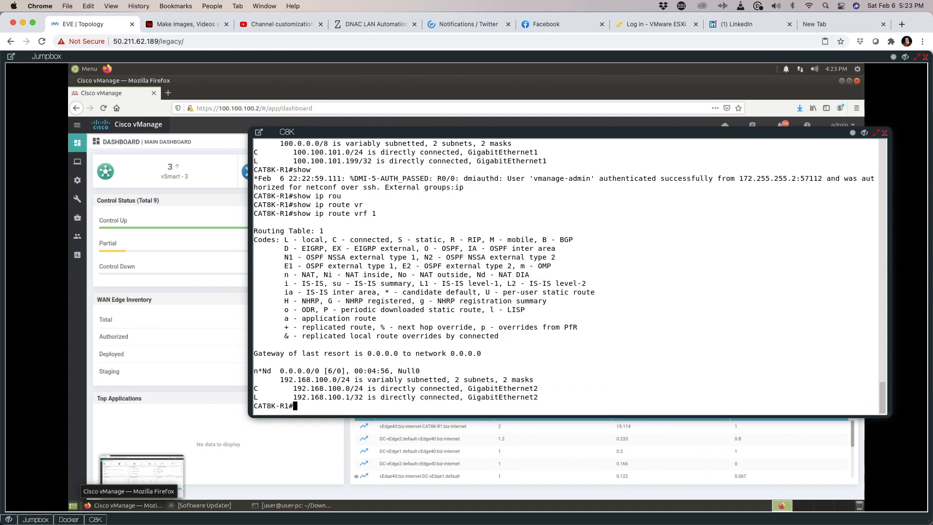
drag(437, 371, 251, 371)
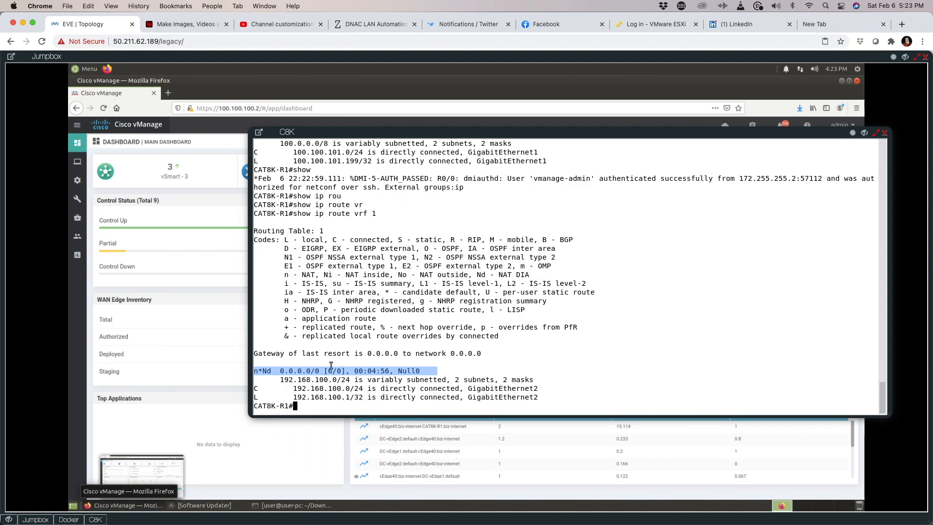
click(68, 519)
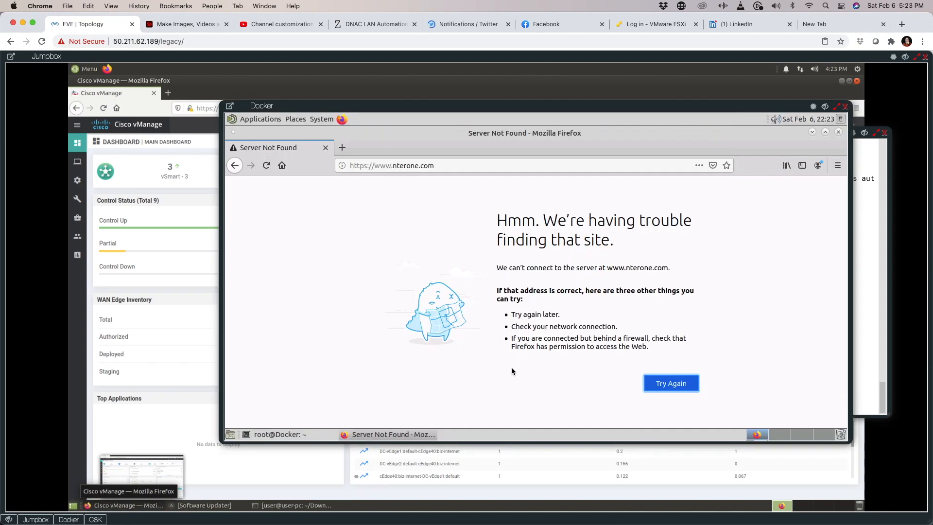
click(267, 166)
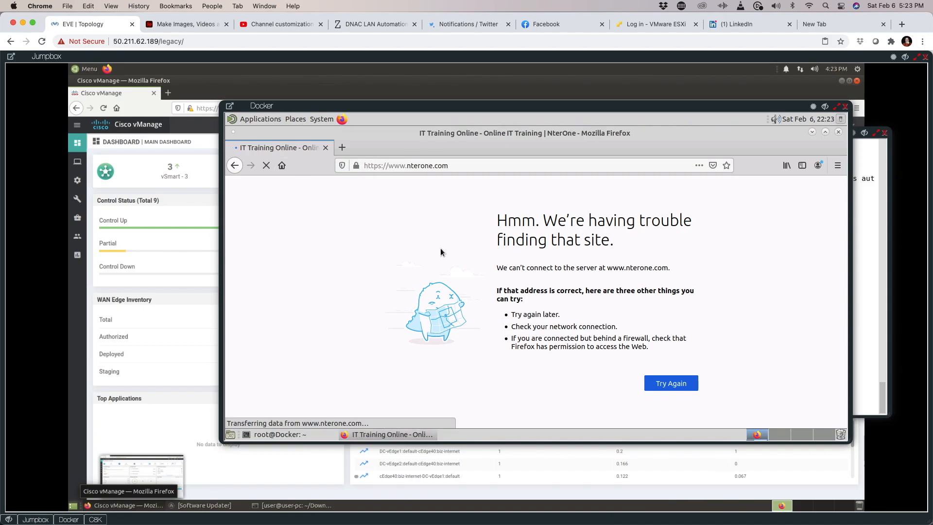
click(267, 434)
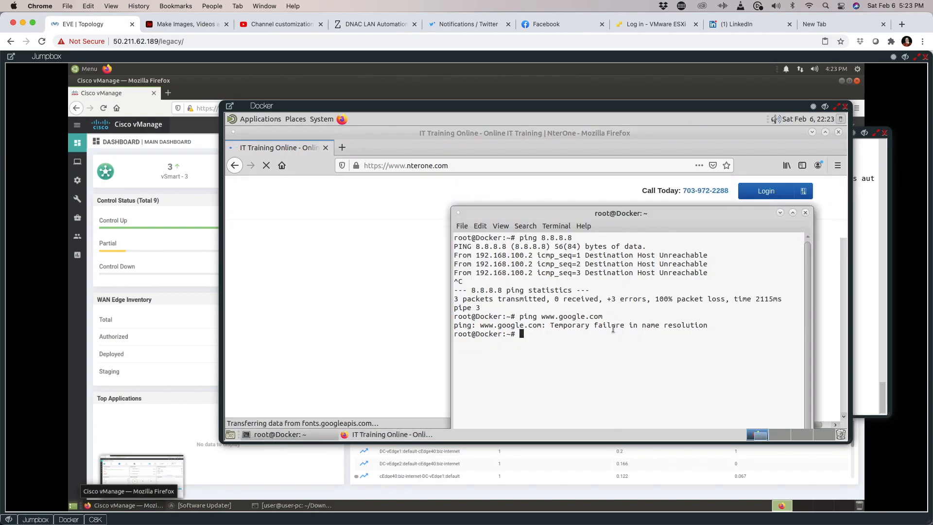
key(Up)
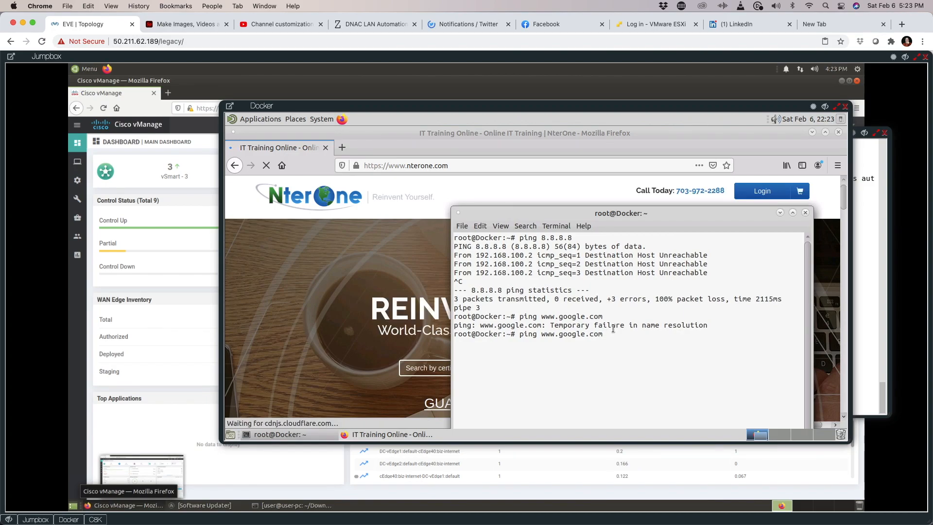
key(Return)
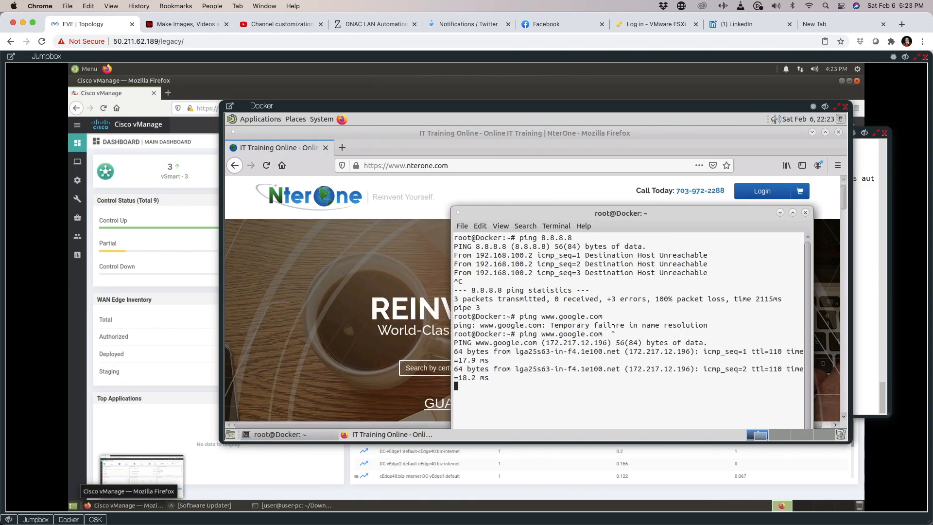
key(ctrl+c)
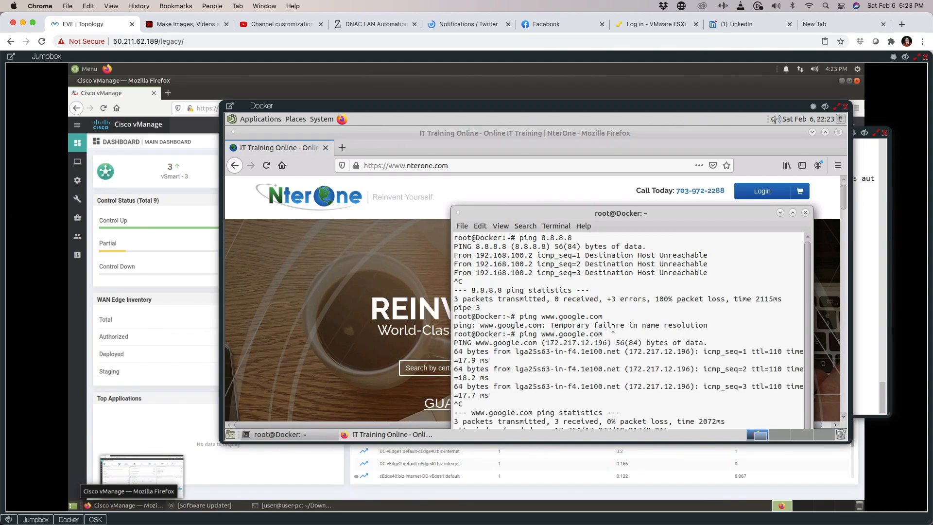
Step: Rerun the ping to 8.8.8.8 and confirm 0% packet loss
key(Up)
drag(573, 207, 564, 168)
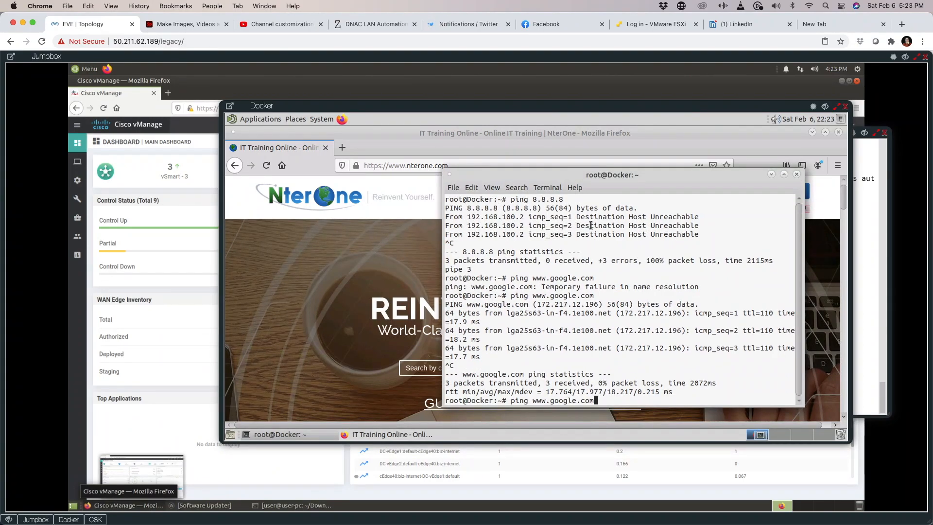
key(Up)
key(Up)
key(Return)
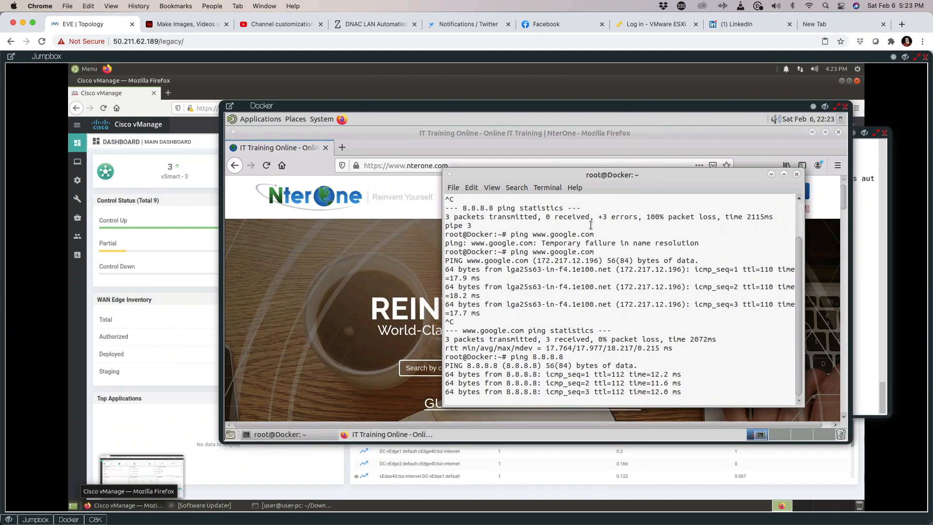
key(ctrl+c)
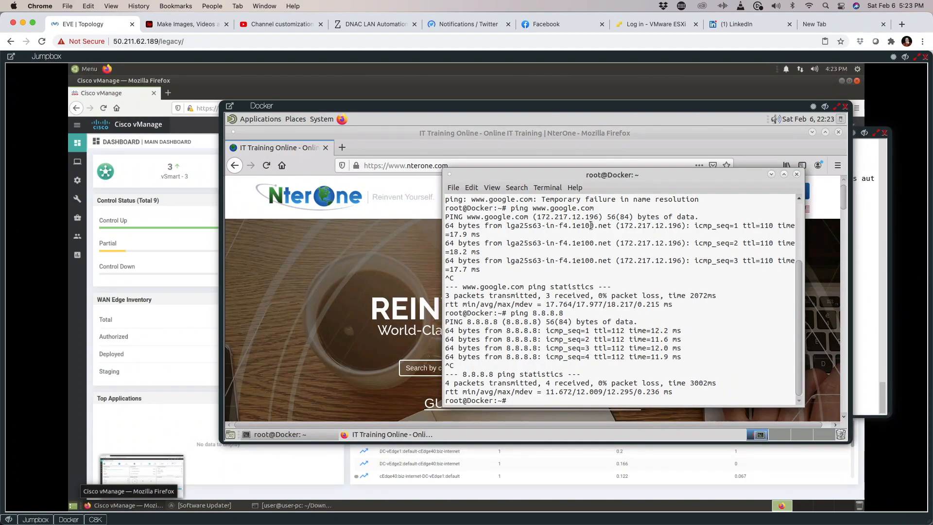